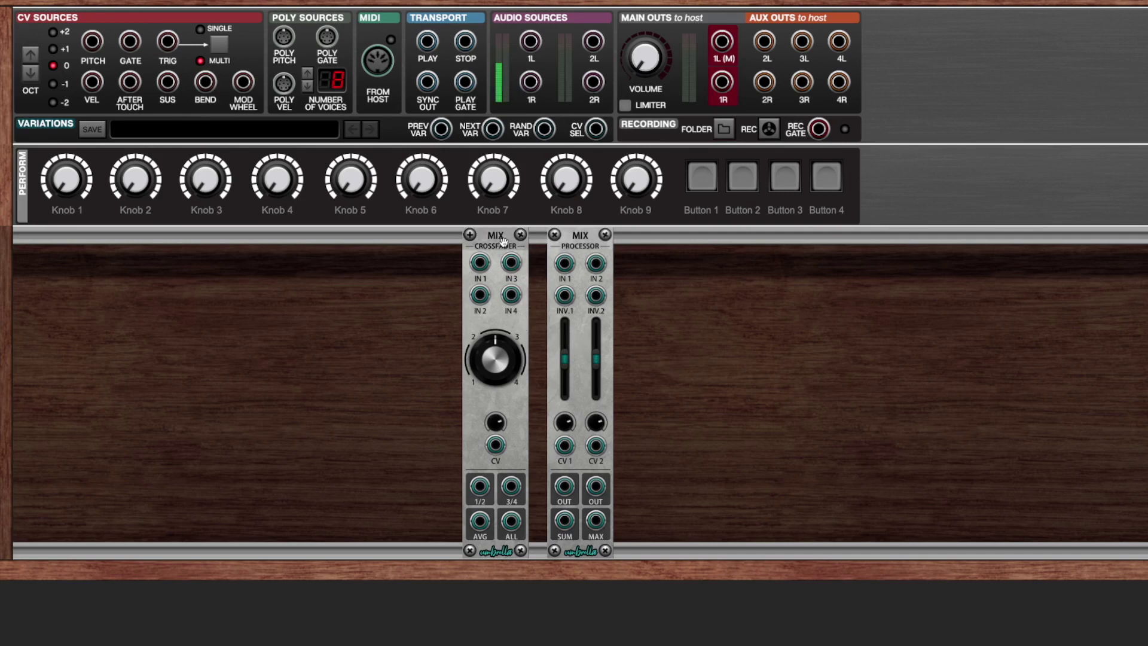
Step: Connect the oscillator's falling saw, pulse, sine and triangle outputs to the crossfader's inputs 1, 2, 3 and 4 respectively
{"action": "left_click_drag", "start_coordinate": [496, 264], "coordinate": [487, 263]}
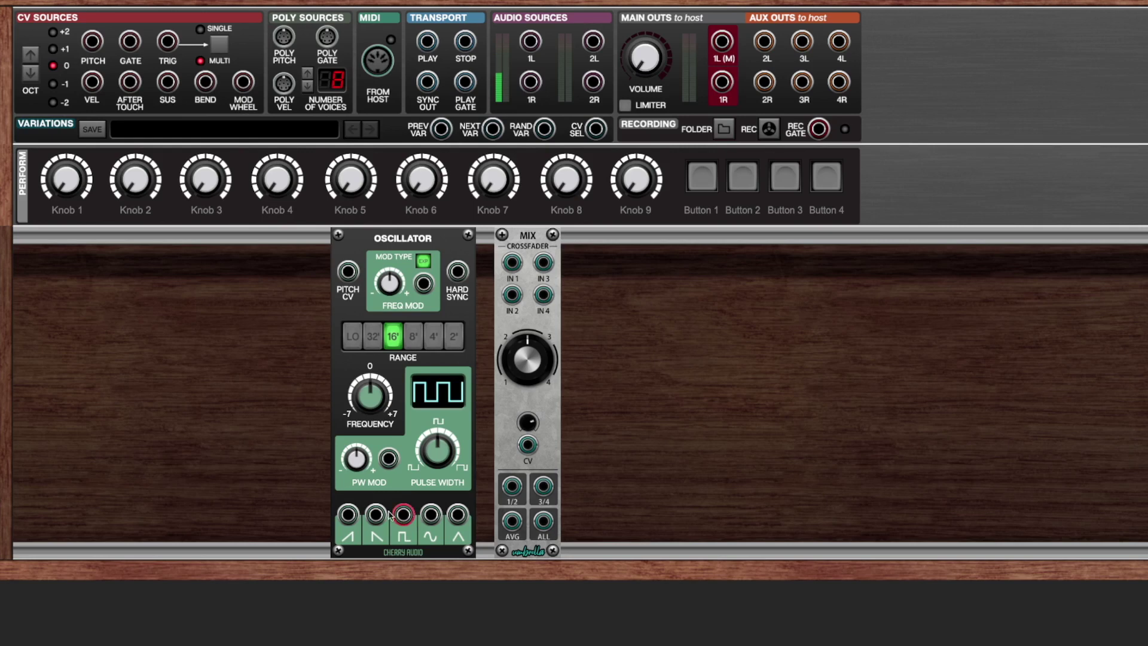
{"action": "left_click_drag", "start_coordinate": [376, 514], "coordinate": [512, 262]}
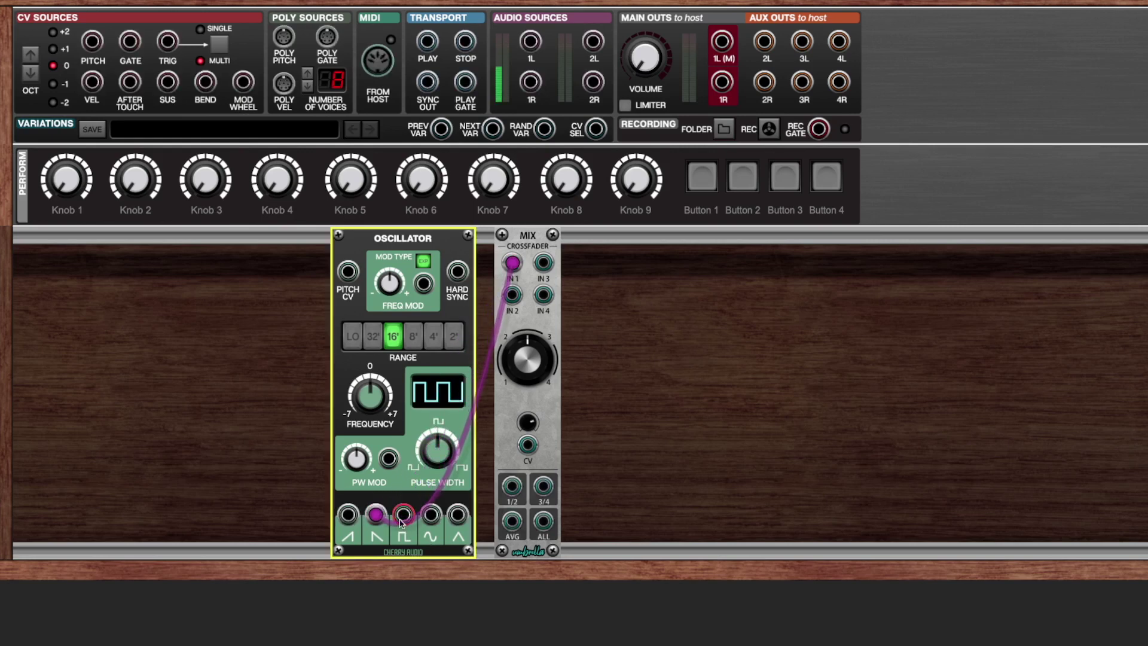
{"action": "left_click_drag", "start_coordinate": [404, 517], "coordinate": [512, 294]}
{"action": "left_click_drag", "start_coordinate": [430, 516], "coordinate": [543, 262]}
{"action": "left_click_drag", "start_coordinate": [458, 514], "coordinate": [537, 265]}
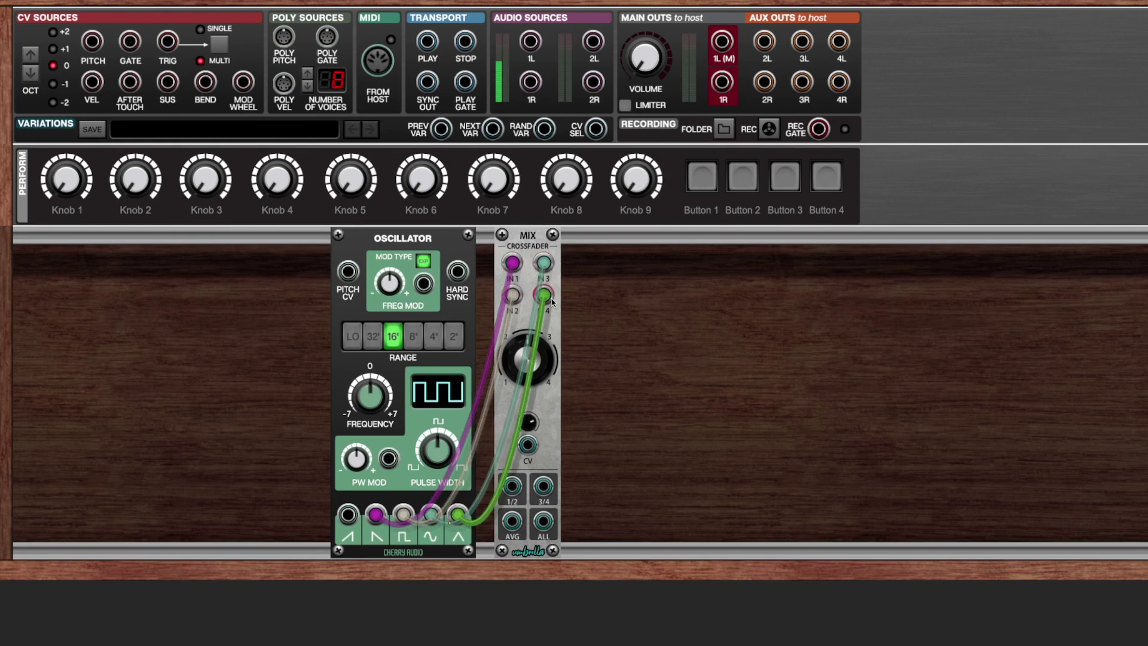
Step: Send the crossfader's ALL output to main out 1L, raise the main volume and sweep the fade, returning it to 0.00
{"action": "left_click", "coordinate": [529, 371]}
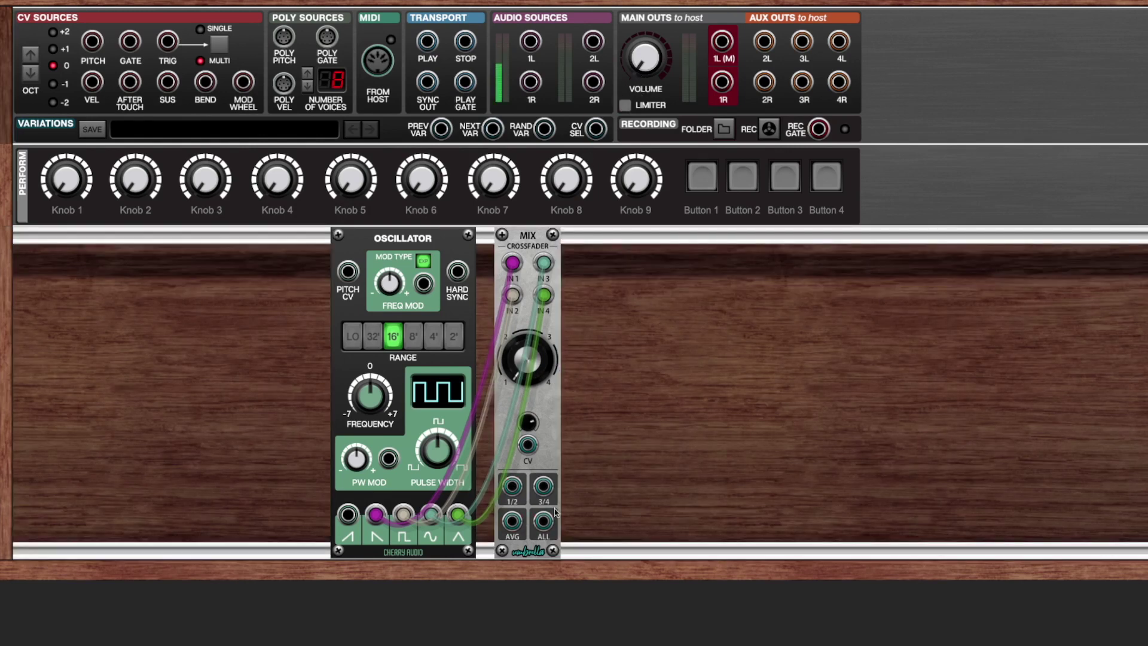
{"action": "left_click_drag", "start_coordinate": [548, 524], "coordinate": [722, 41]}
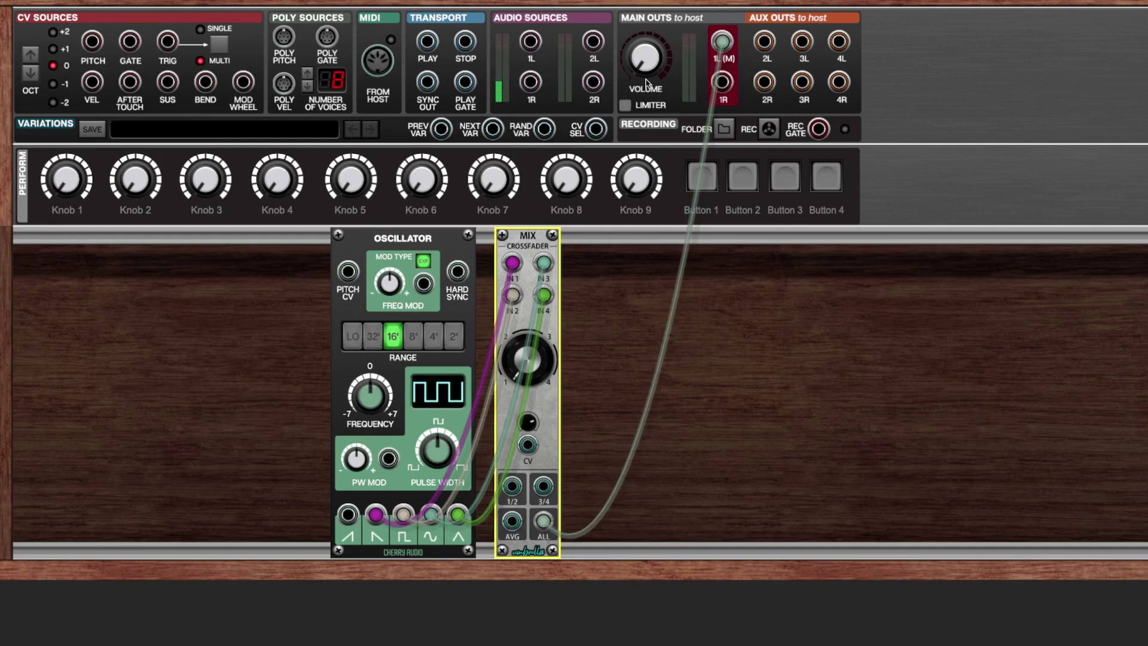
{"action": "left_click", "coordinate": [640, 59]}
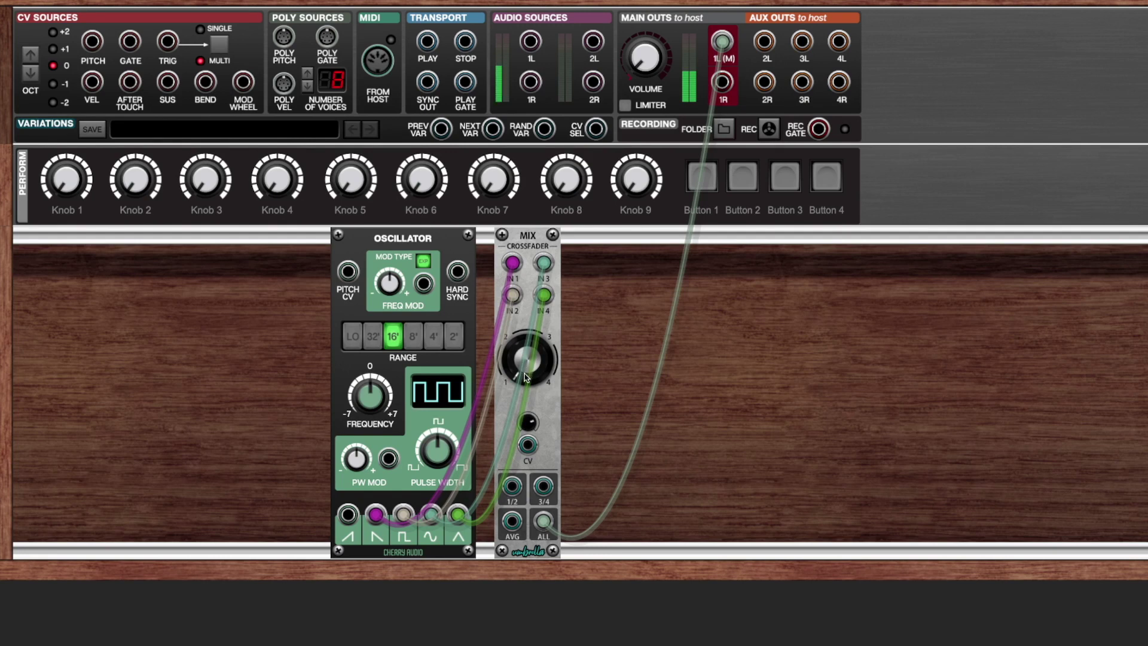
{"action": "left_click_drag", "start_coordinate": [525, 377], "coordinate": [579, 395]}
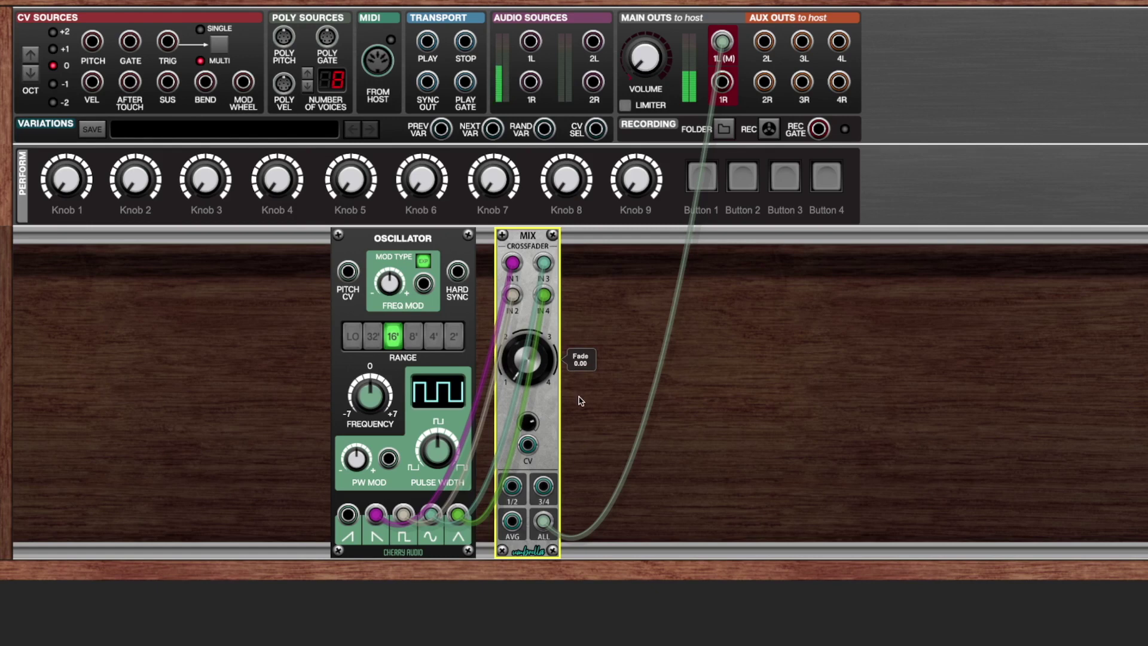
Step: Replace the ALL output with the crossfader's 1/2 output at main out 1L and sweep the fade between inputs 1 and 2
{"action": "left_click_drag", "start_coordinate": [722, 43], "coordinate": [776, 516]}
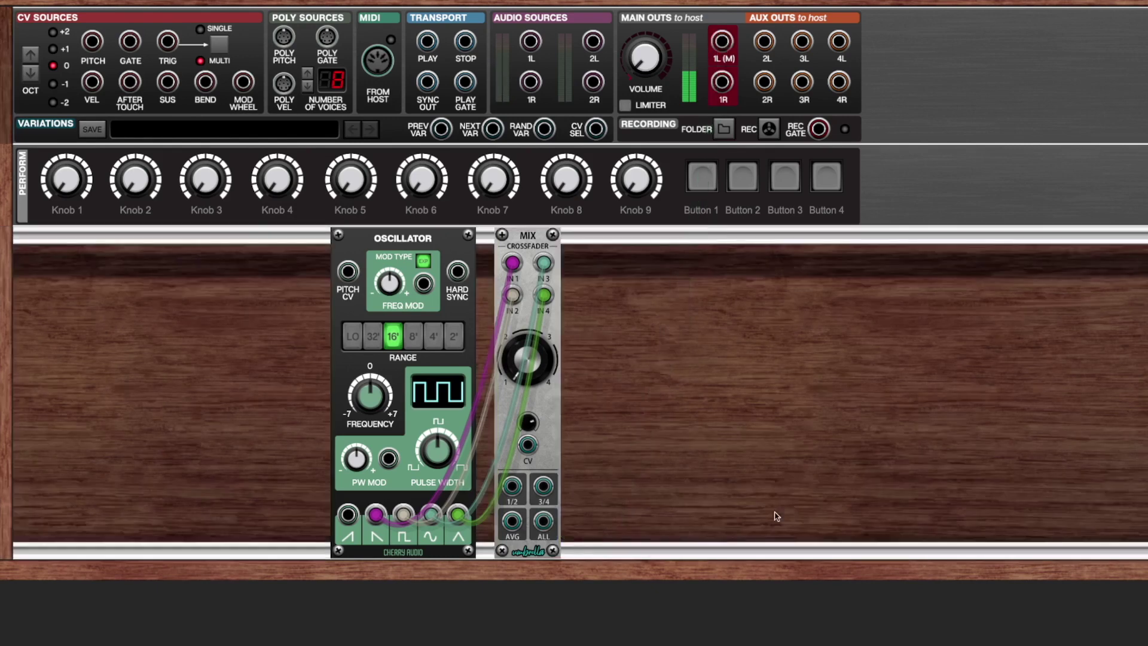
{"action": "left_click", "coordinate": [551, 407]}
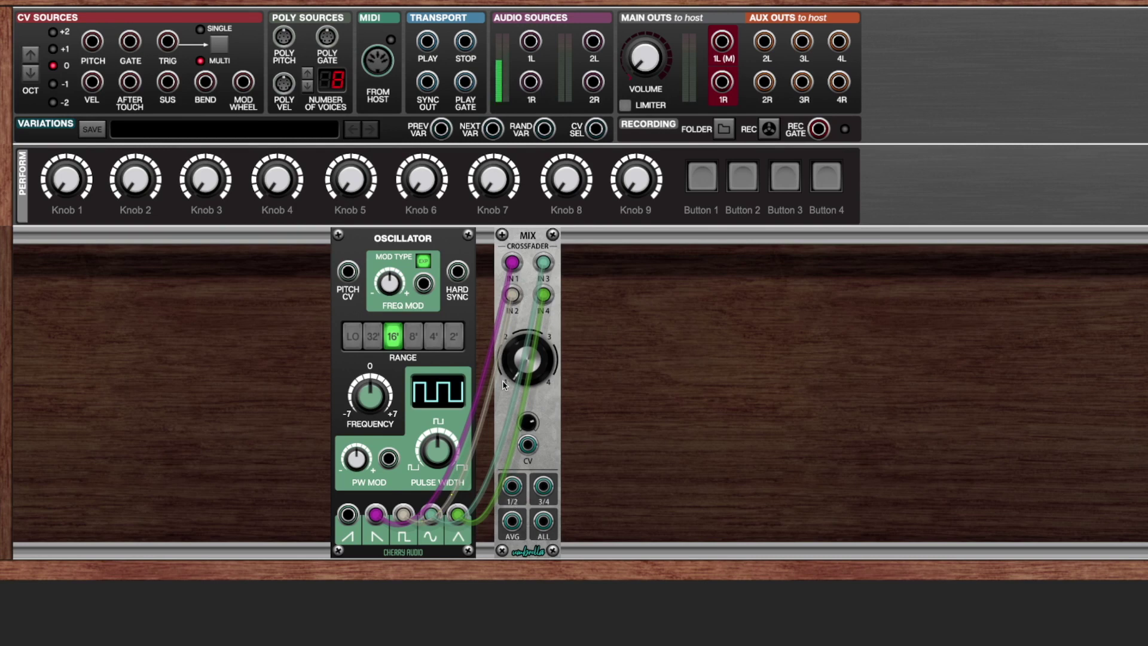
{"action": "left_click_drag", "start_coordinate": [519, 377], "coordinate": [554, 233]}
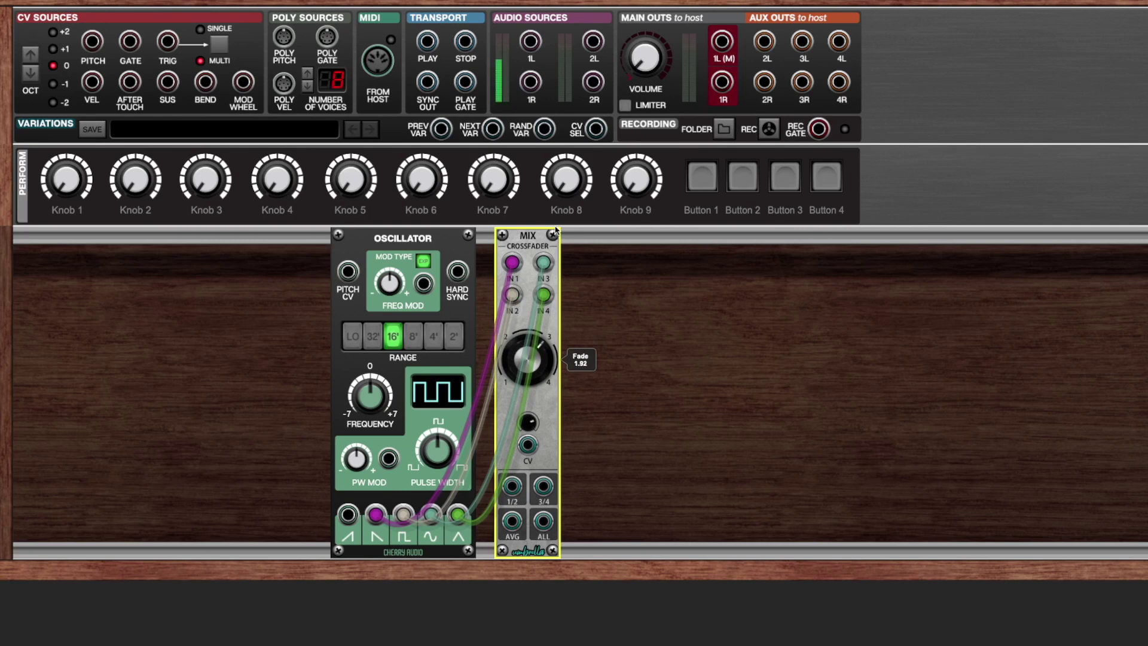
{"action": "left_click_drag", "start_coordinate": [511, 485], "coordinate": [722, 41]}
{"action": "mouse_move", "coordinate": [519, 372]}
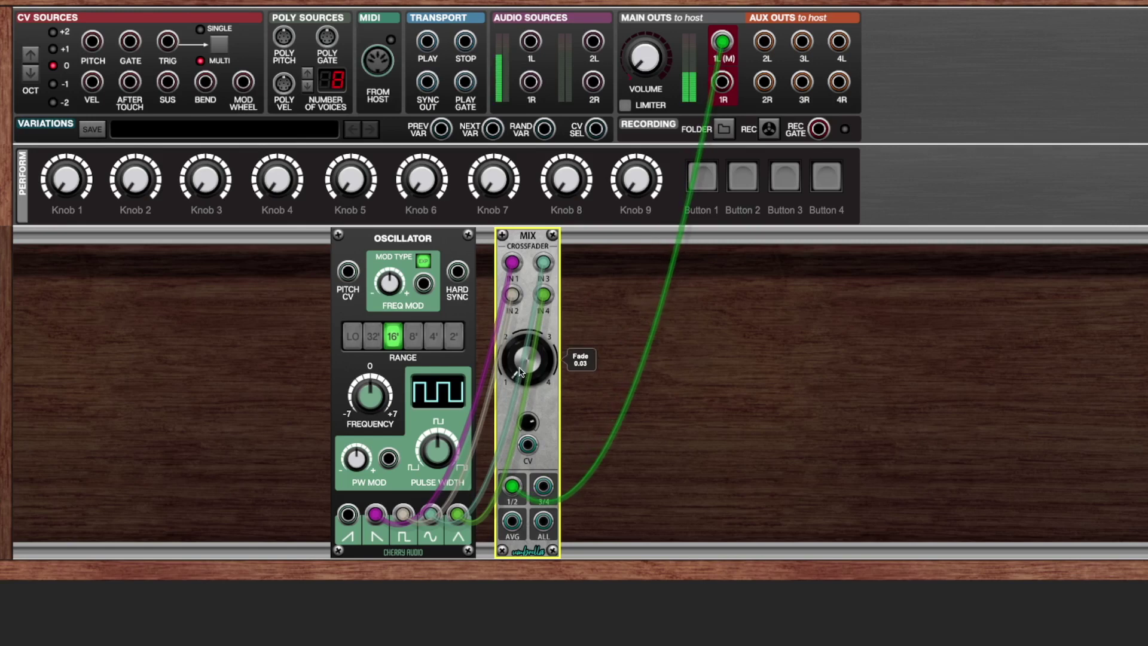
{"action": "left_click_drag", "start_coordinate": [519, 372], "coordinate": [522, 296]}
{"action": "left_click_drag", "start_coordinate": [525, 366], "coordinate": [547, 391]}
Step: Move the main out cable from the 1/2 output to the 3/4 output and sweep the fade
{"action": "left_click_drag", "start_coordinate": [513, 486], "coordinate": [543, 487]}
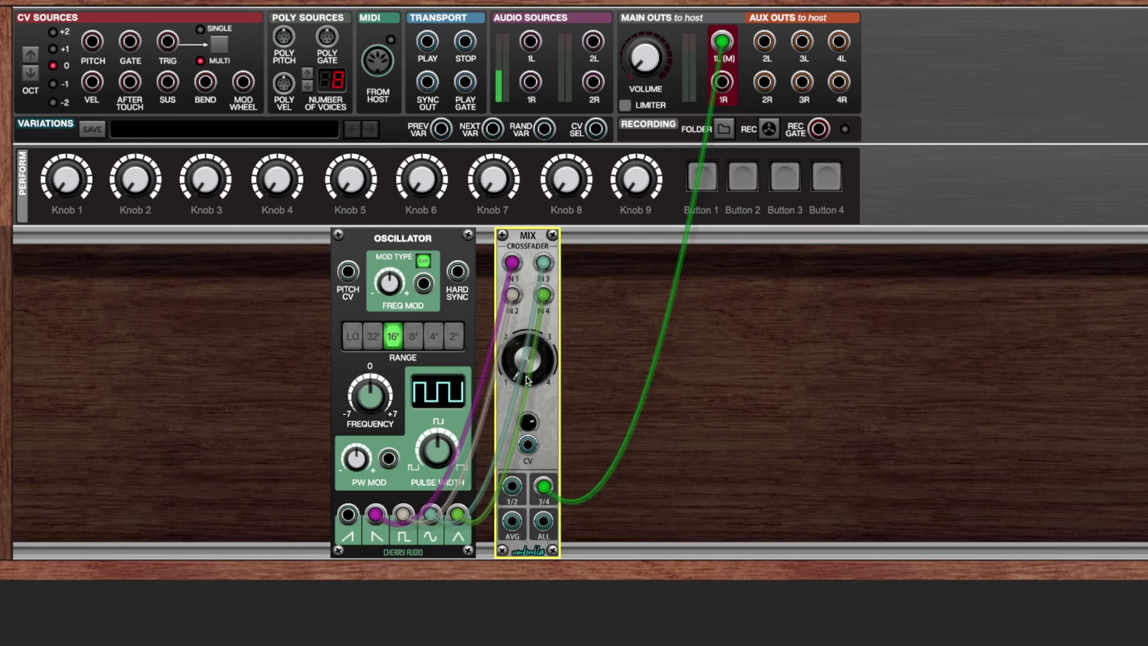
{"action": "left_click_drag", "start_coordinate": [526, 379], "coordinate": [562, 421]}
Step: Swap the oscillator sources so the triangle feeds input 2 and the pulse feeds input 4, and sweep the fade
{"action": "left_click", "coordinate": [464, 522]}
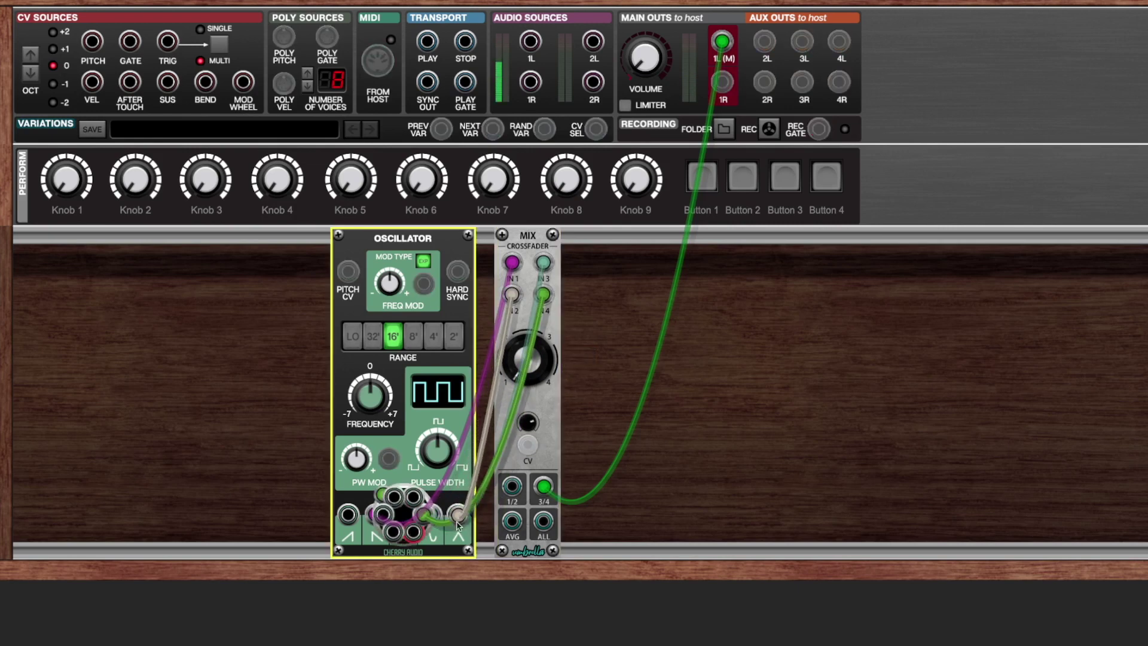
{"action": "left_click_drag", "start_coordinate": [527, 359], "coordinate": [560, 228]}
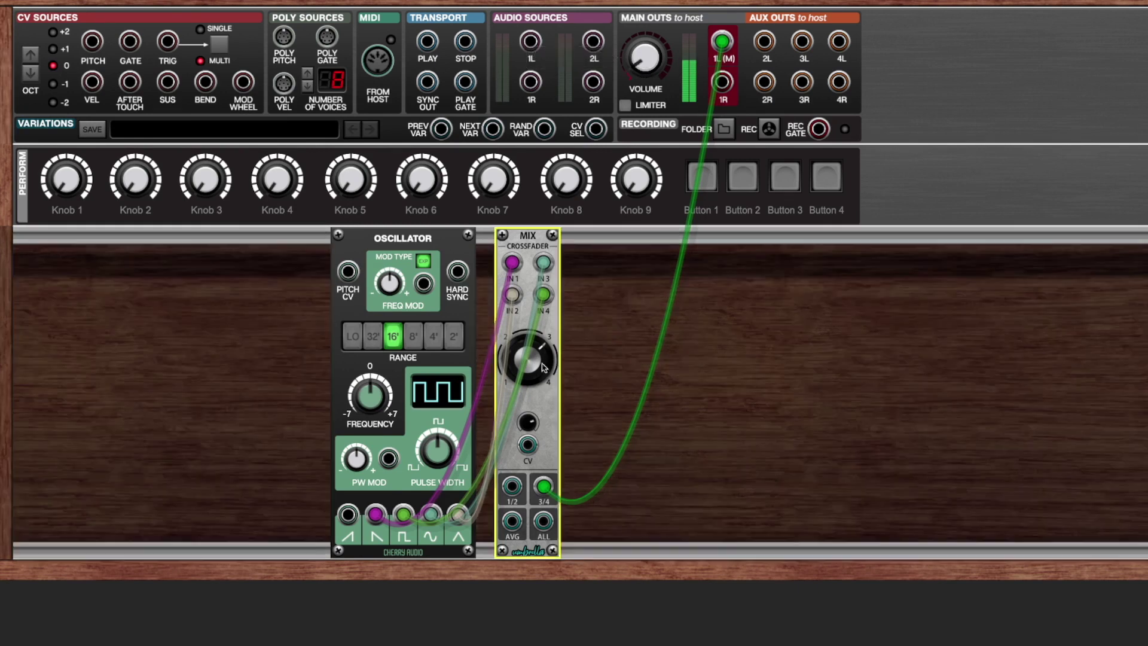
{"action": "left_click_drag", "start_coordinate": [544, 368], "coordinate": [547, 334]}
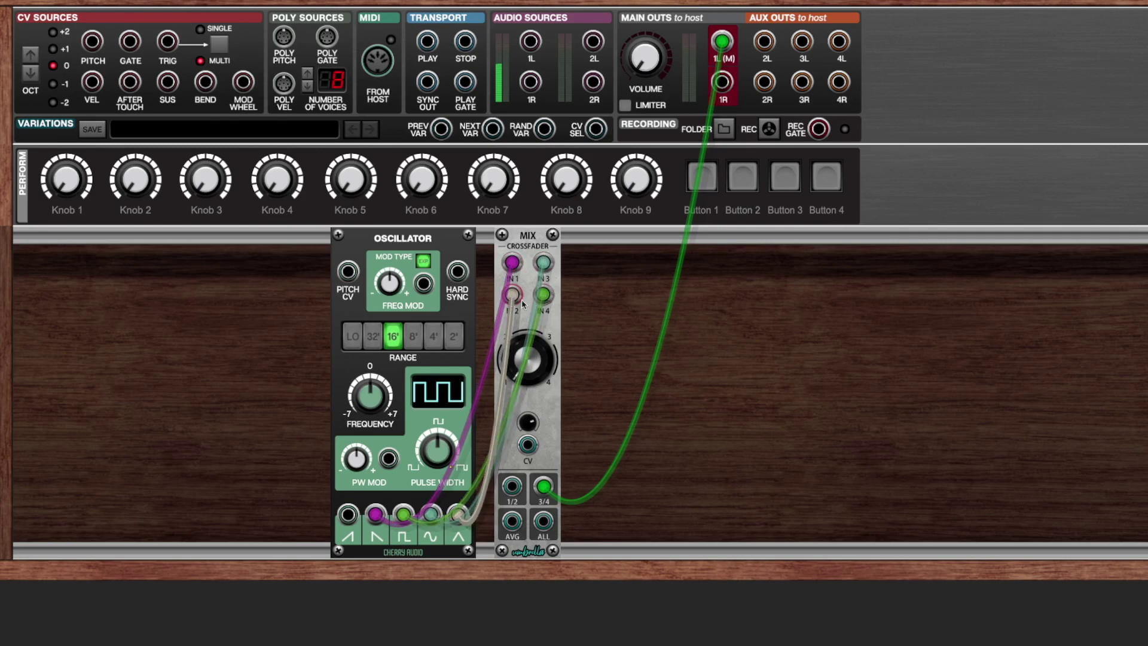
Step: Feed main out 1L from the crossfader's AVG output and sweep the fade while monitoring the waveform on the multi oscilloscope
{"action": "left_click_drag", "start_coordinate": [544, 486], "coordinate": [513, 521]}
{"action": "left_click_drag", "start_coordinate": [645, 57], "coordinate": [646, 69]}
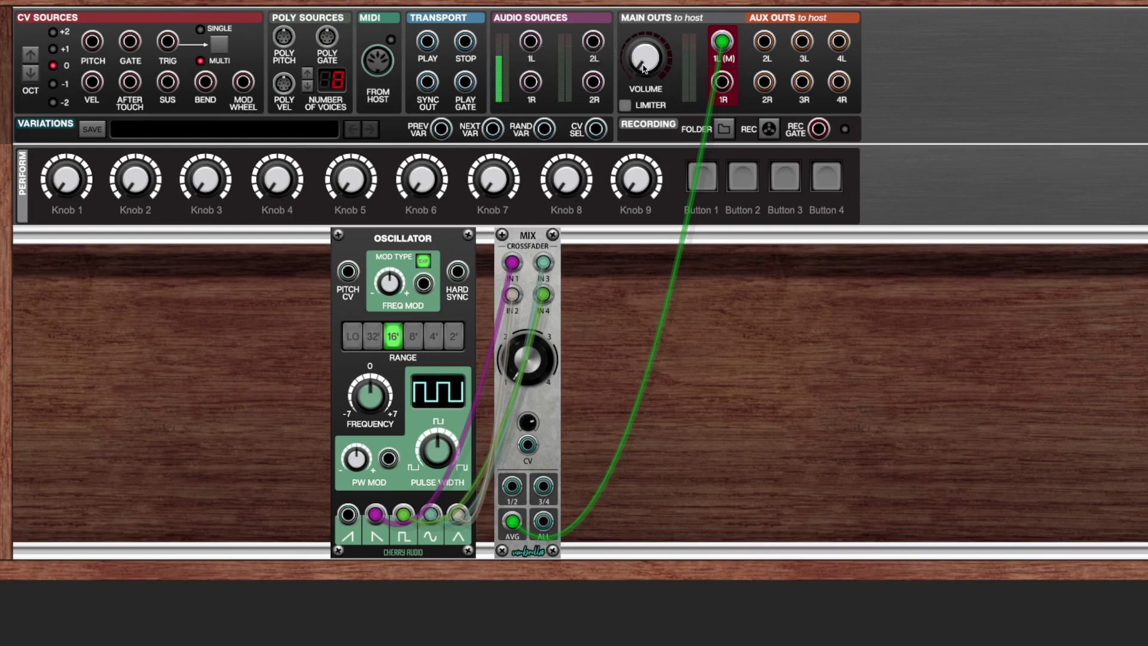
{"action": "mouse_move", "coordinate": [645, 68]}
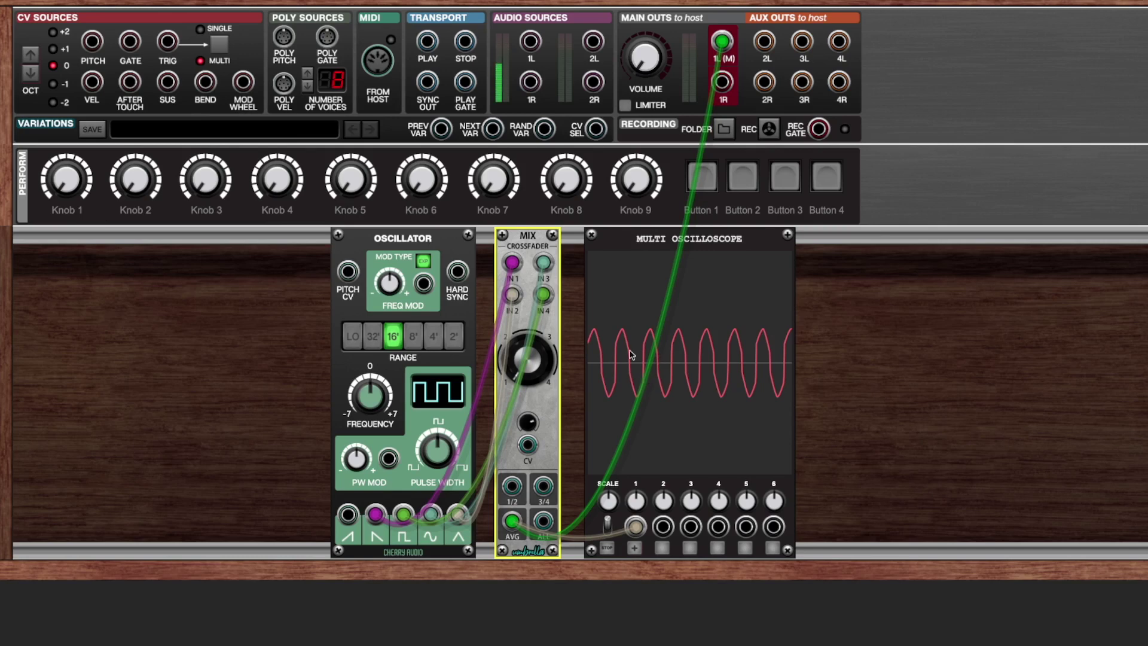
{"action": "left_click_drag", "start_coordinate": [600, 383], "coordinate": [670, 383]}
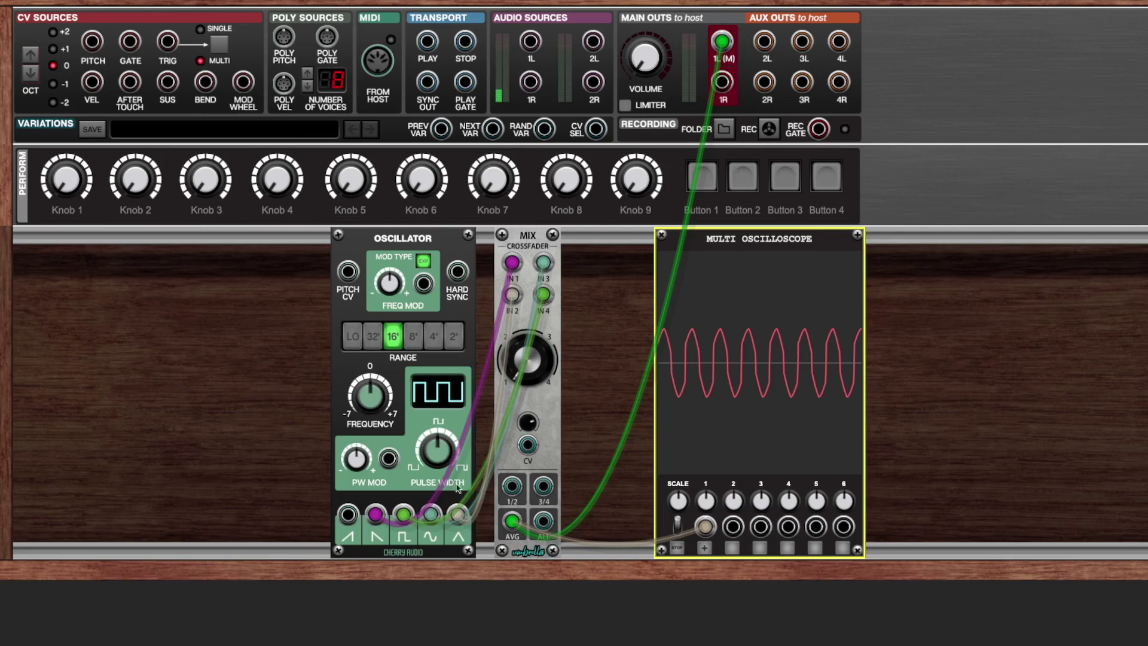
{"action": "left_click_drag", "start_coordinate": [641, 75], "coordinate": [638, 43]}
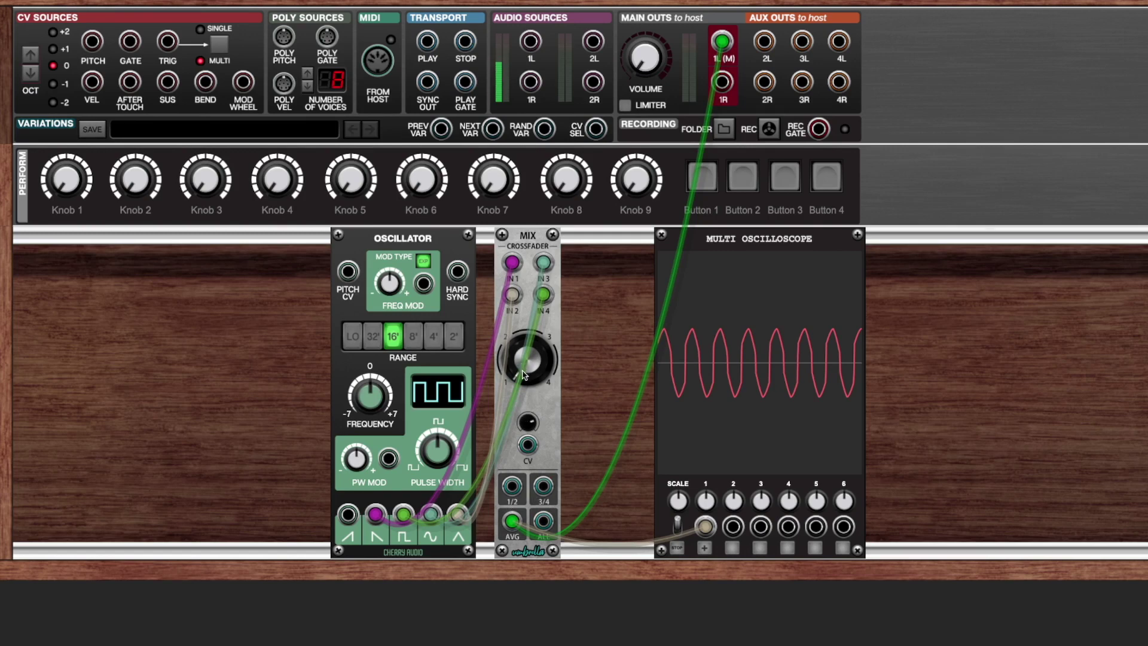
{"action": "left_click_drag", "start_coordinate": [524, 375], "coordinate": [533, 195]}
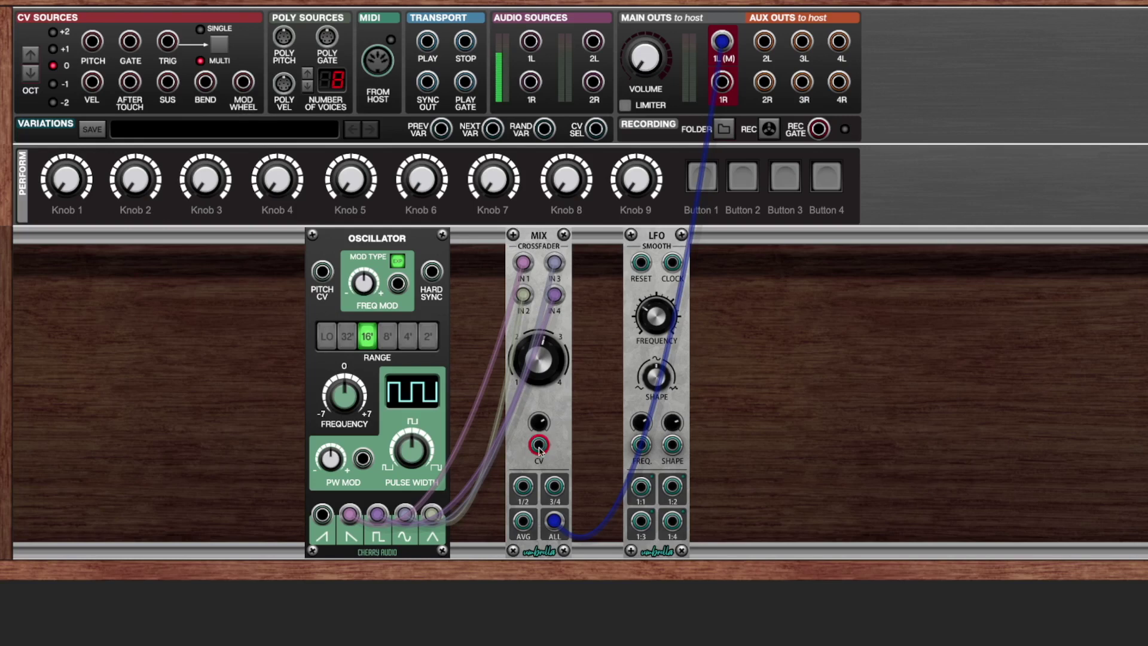
Step: Adjust the crossfader's fade by hand and raise the main volume to hear the ALL output
{"action": "left_click_drag", "start_coordinate": [539, 354], "coordinate": [535, 384]}
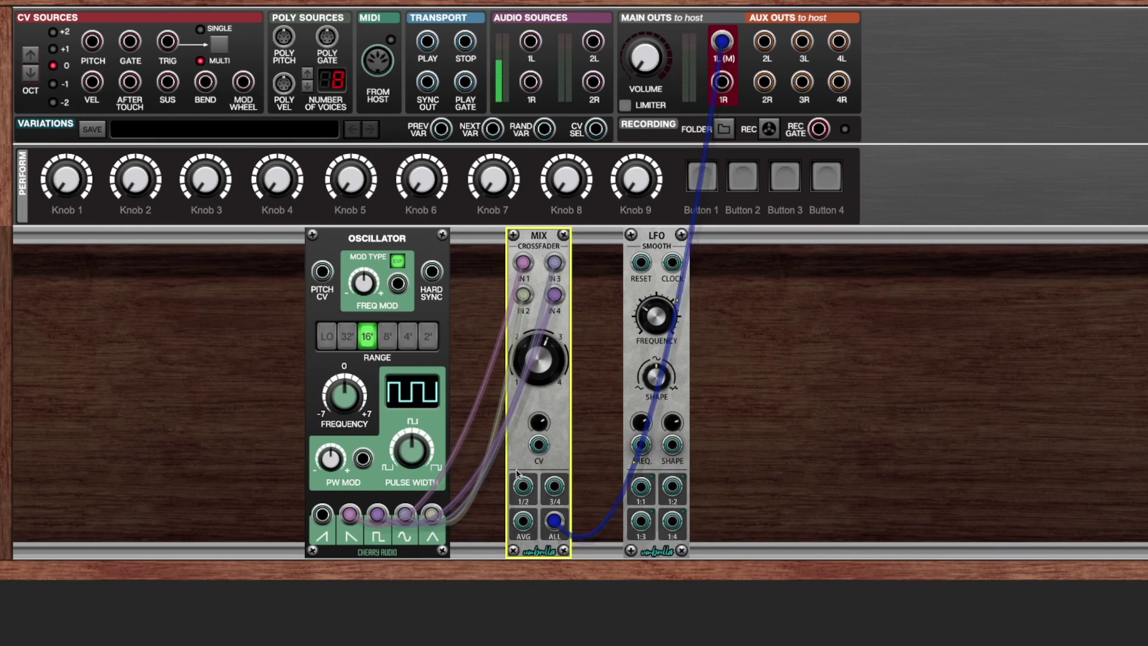
{"action": "mouse_move", "coordinate": [644, 45]}
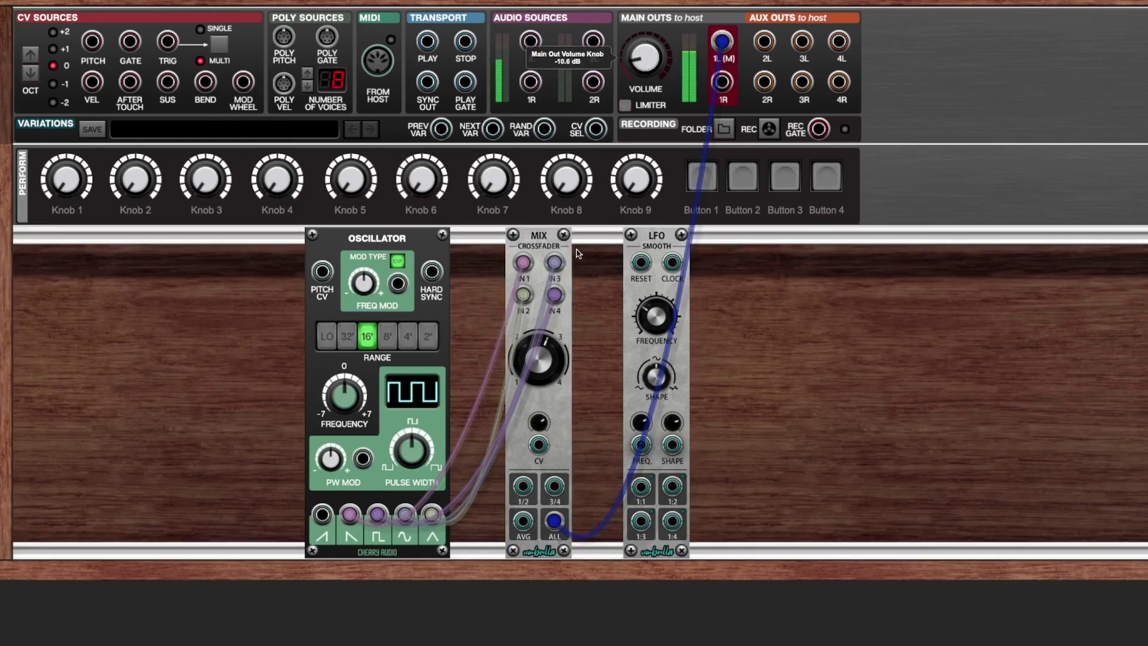
{"action": "left_click", "coordinate": [533, 398]}
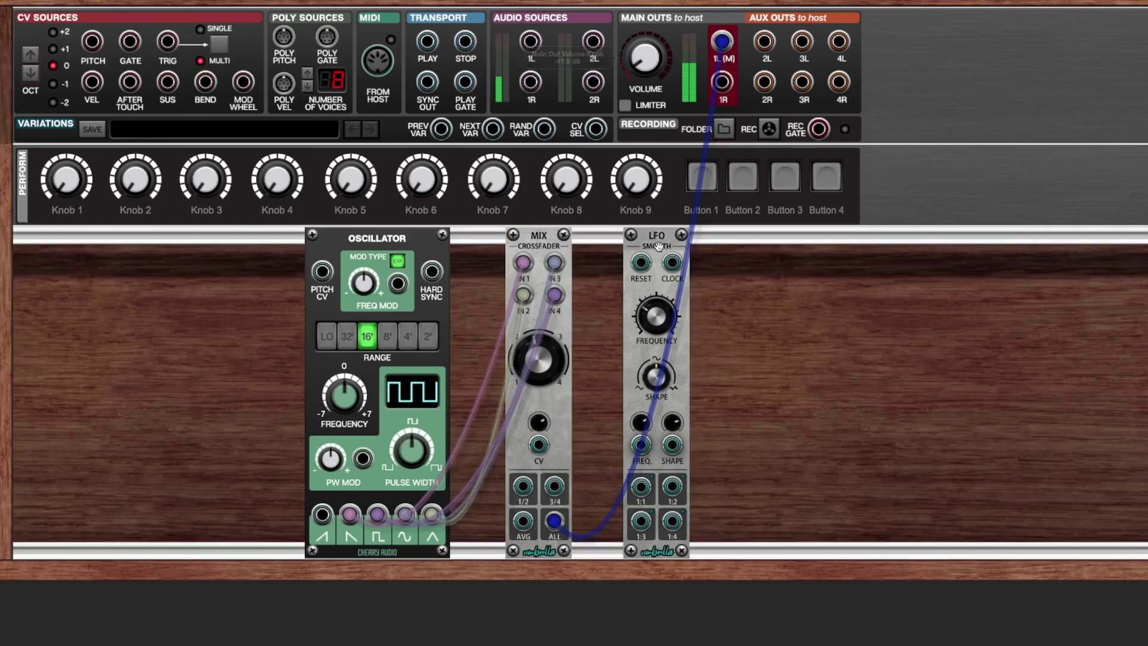
Step: Patch the LFO's 1:1 output into the crossfader's CV input and set the LFO frequency to about 1.89 Hz, adjusting the main volume
{"action": "left_click", "coordinate": [656, 241]}
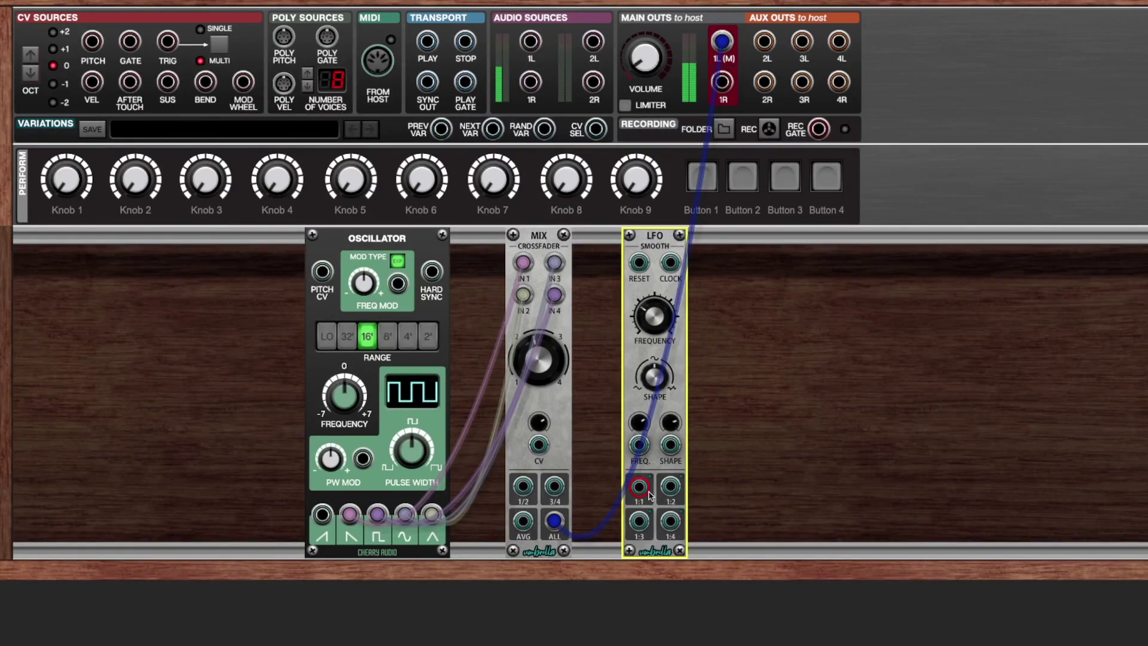
{"action": "left_click_drag", "start_coordinate": [639, 486], "coordinate": [539, 448]}
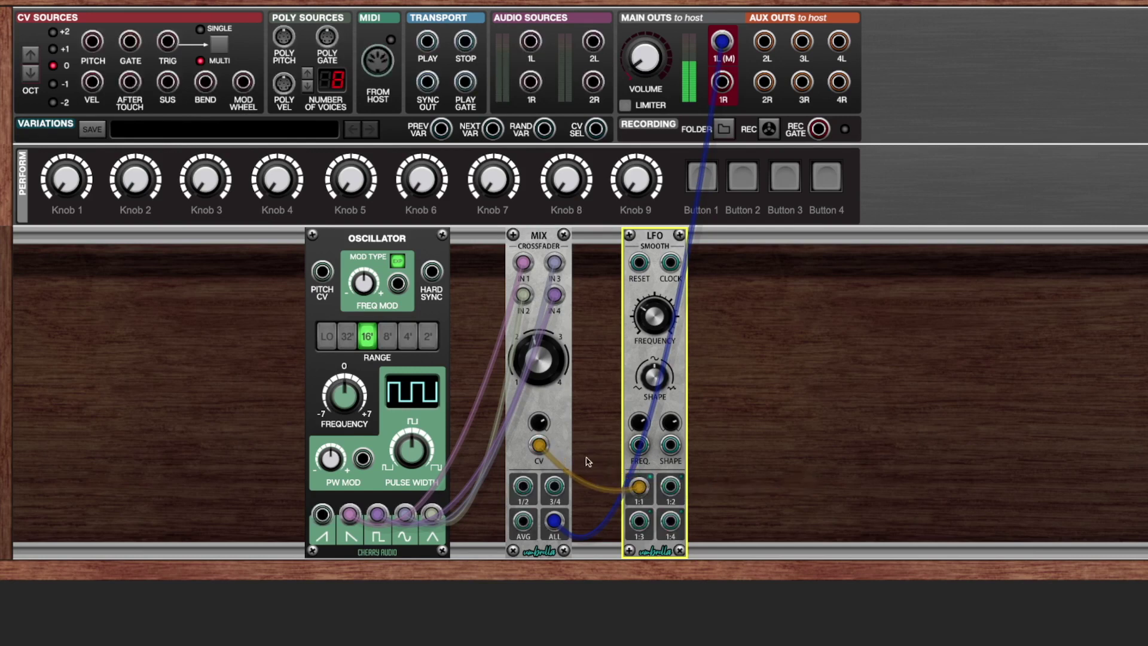
{"action": "left_click", "coordinate": [645, 71]}
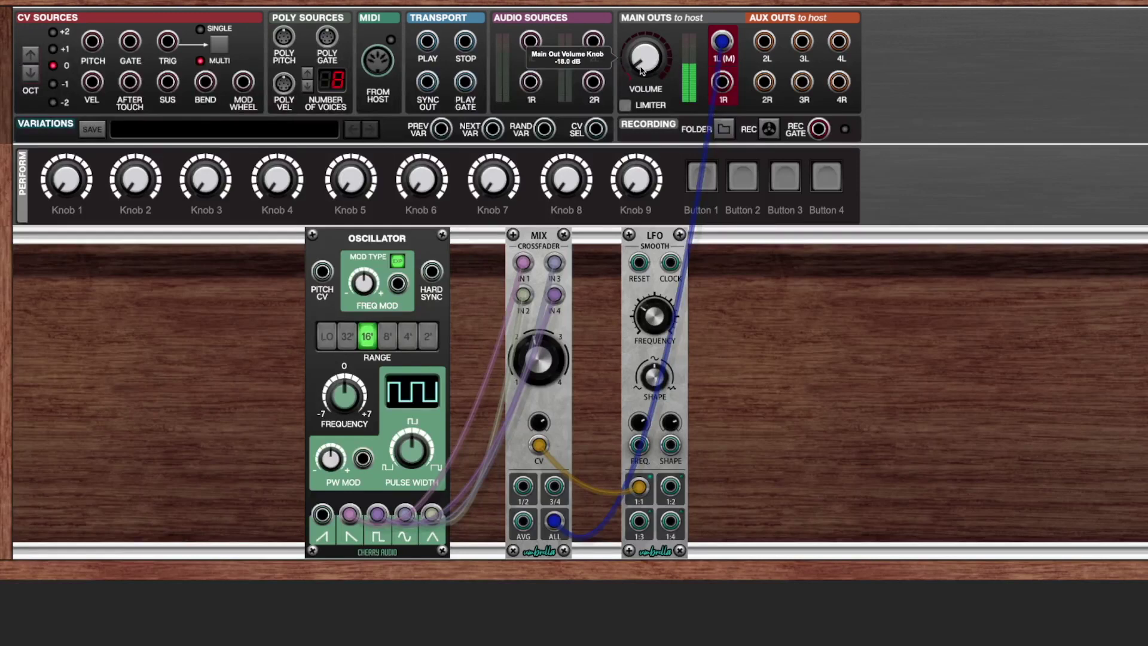
{"action": "left_click", "coordinate": [653, 330]}
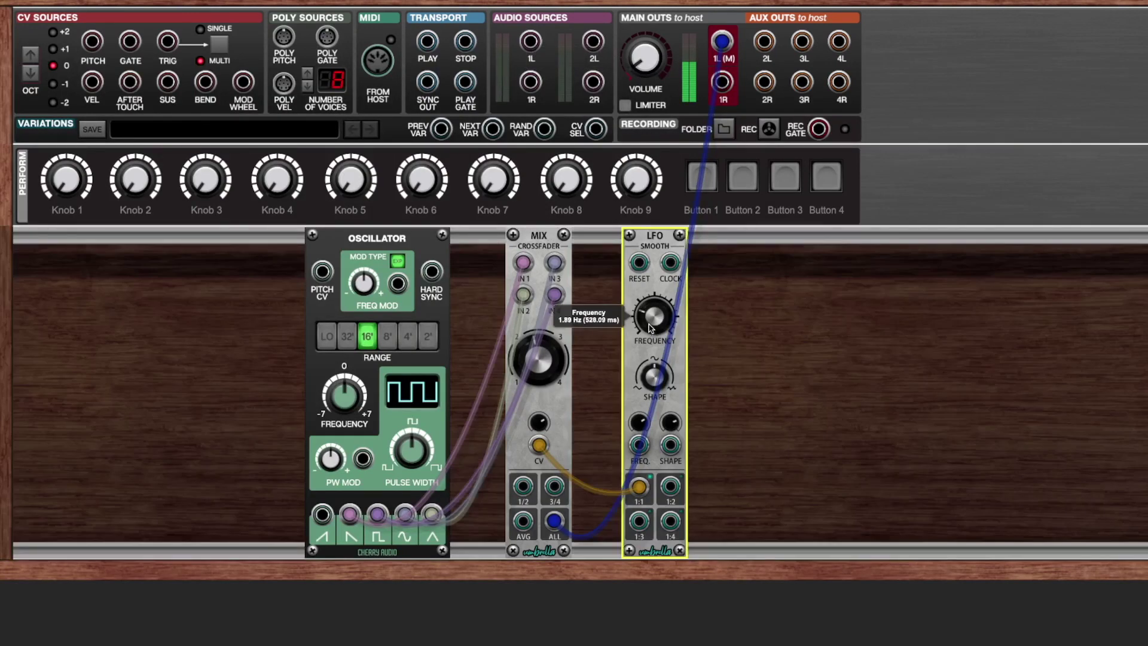
{"action": "left_click", "coordinate": [591, 268]}
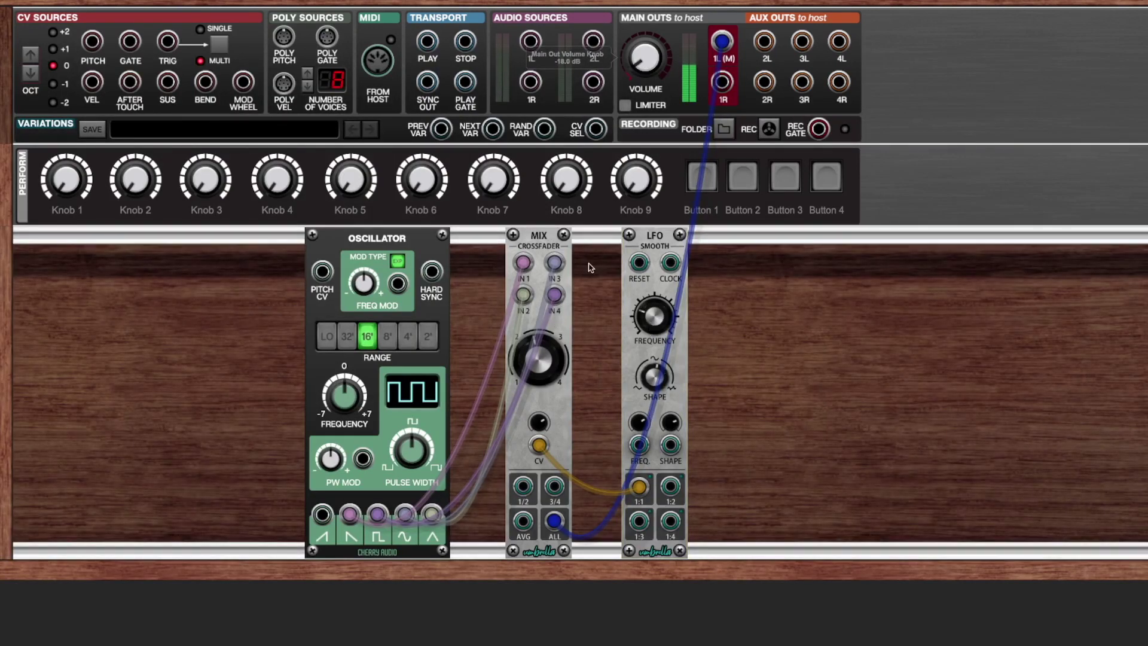
{"action": "mouse_move", "coordinate": [641, 55]}
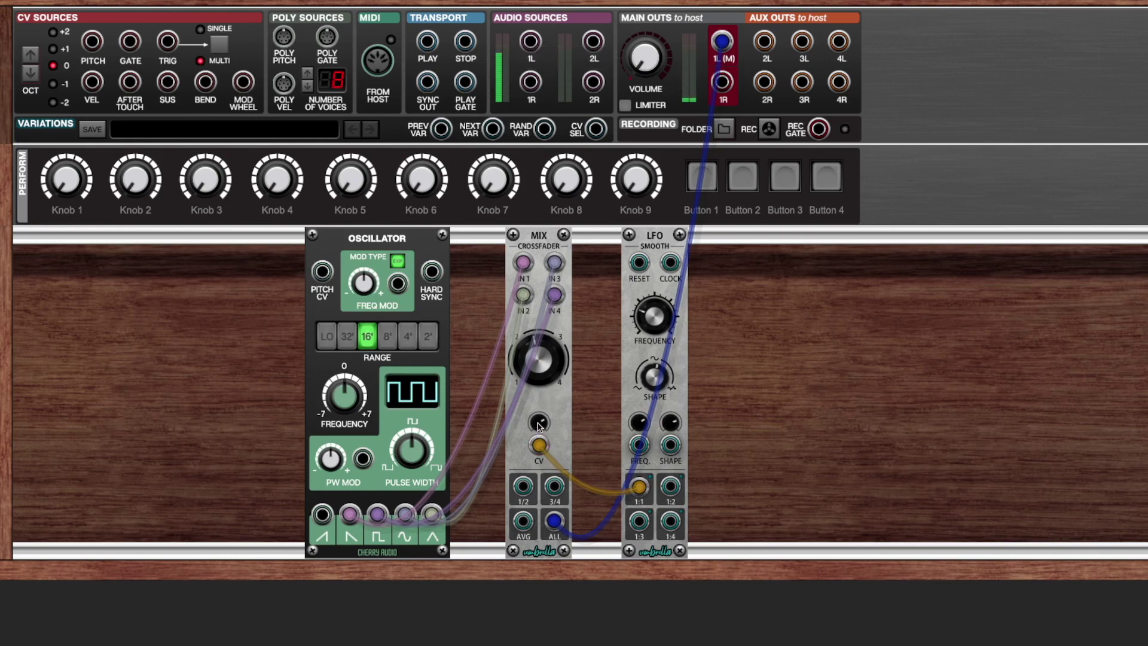
Step: Vary the crossfader's Fade Mod Attenuation between positive and negative amounts, with the main volume raised to hear the LFO modulation
{"action": "left_click", "coordinate": [541, 438]}
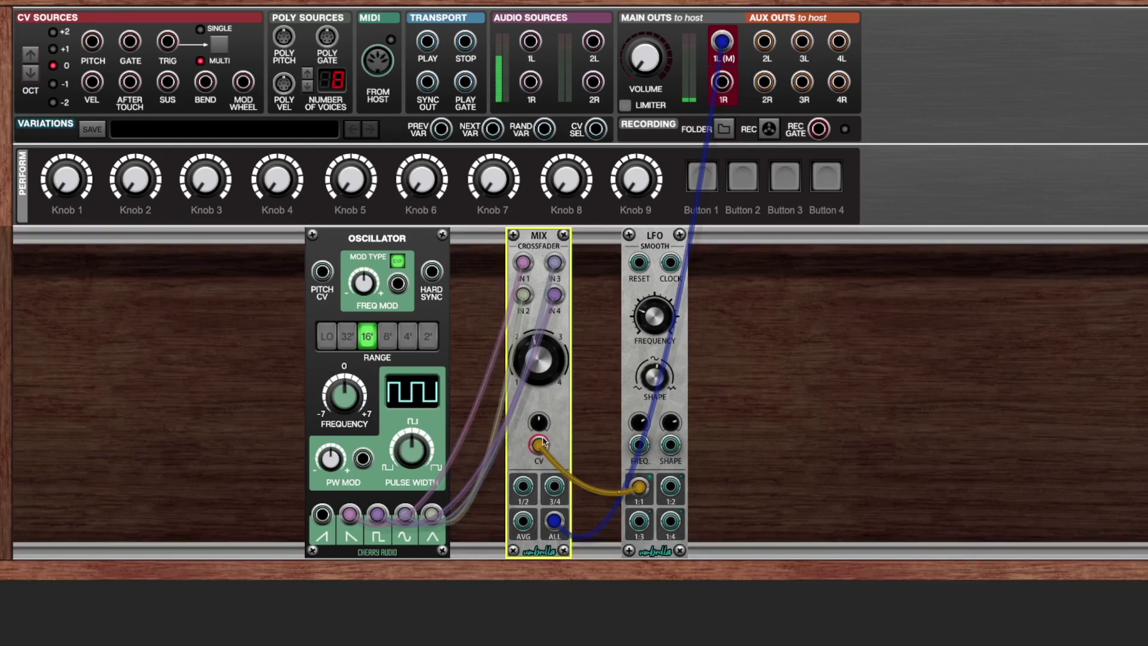
{"action": "mouse_move", "coordinate": [543, 426]}
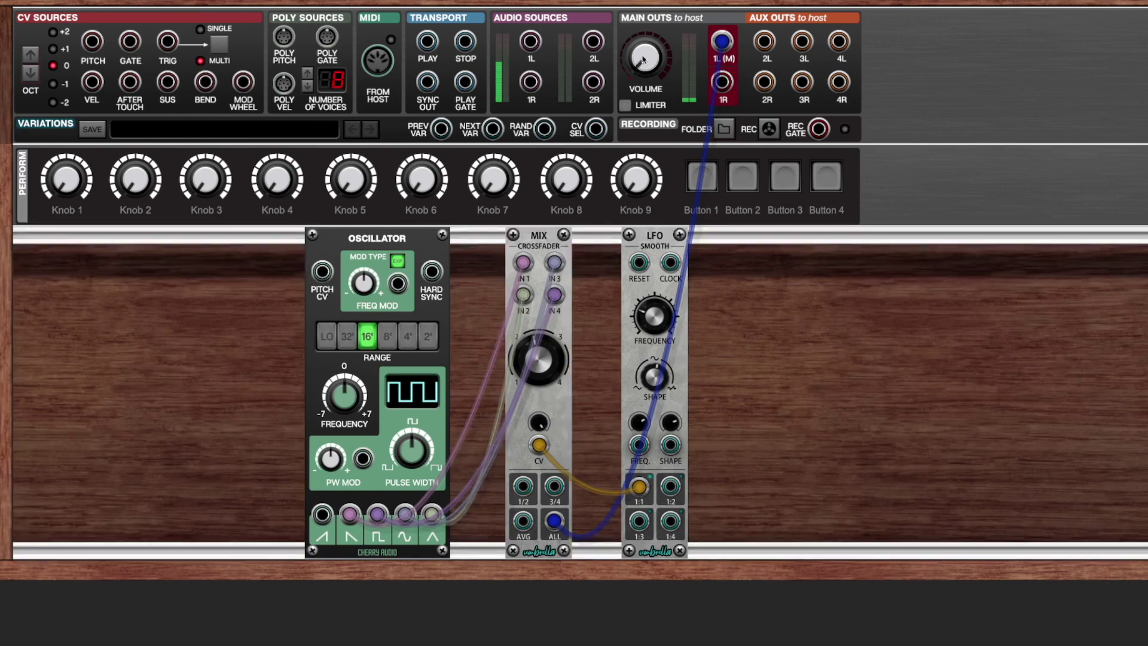
{"action": "mouse_move", "coordinate": [645, 52]}
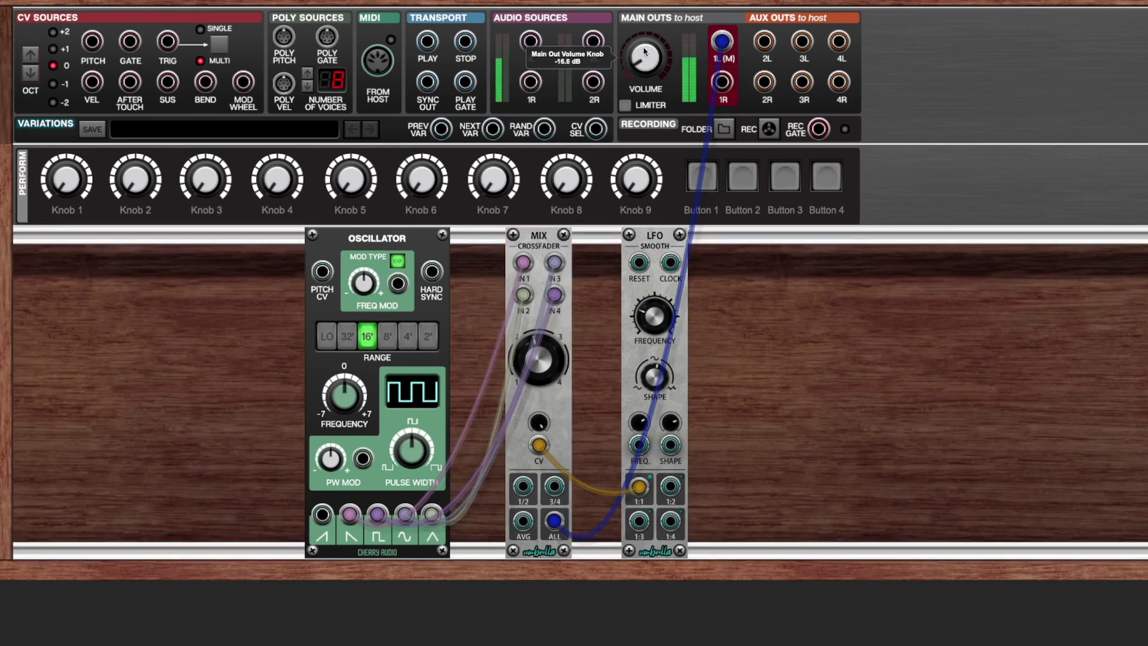
{"action": "left_click_drag", "start_coordinate": [541, 424], "coordinate": [543, 499]}
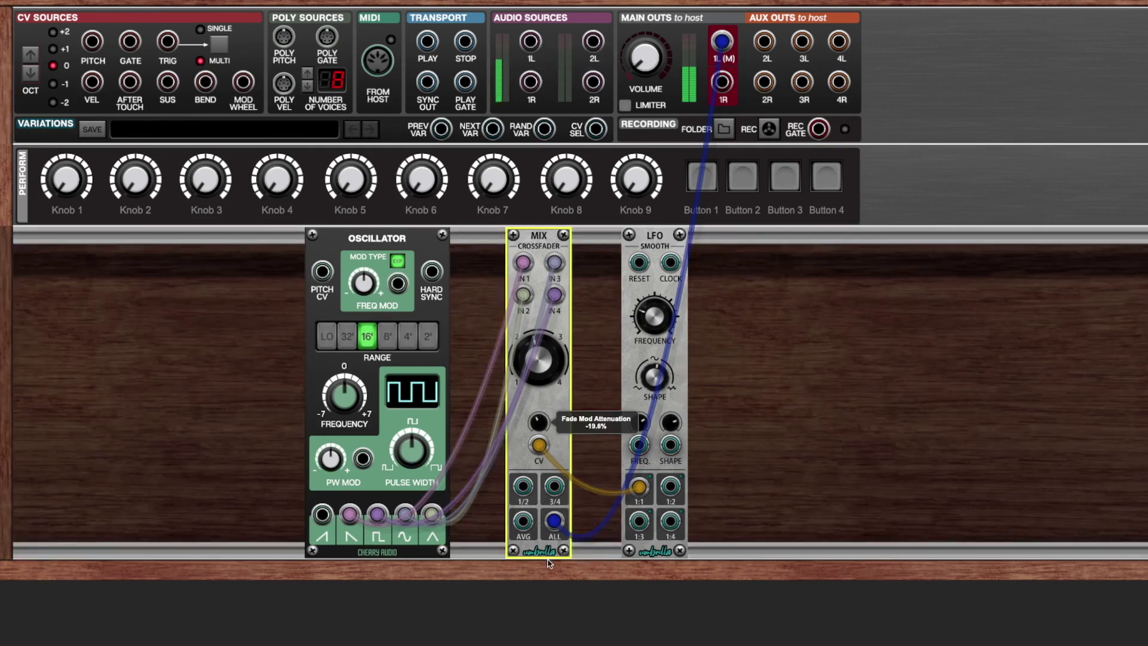
{"action": "left_click_drag", "start_coordinate": [547, 530], "coordinate": [547, 541]}
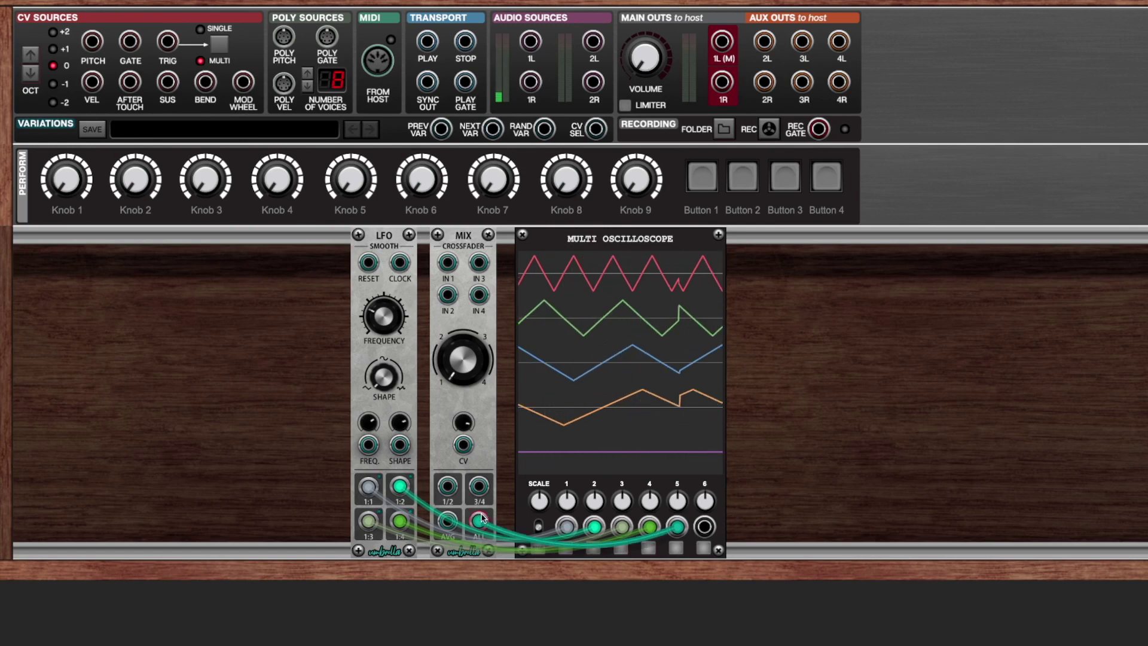
Step: Patch the LFO's 1:1, 1:2, 1:3 and 1:4 outputs into the crossfader's IN 1, IN 2, IN 3 and IN 4
{"action": "left_click_drag", "start_coordinate": [369, 490], "coordinate": [448, 263]}
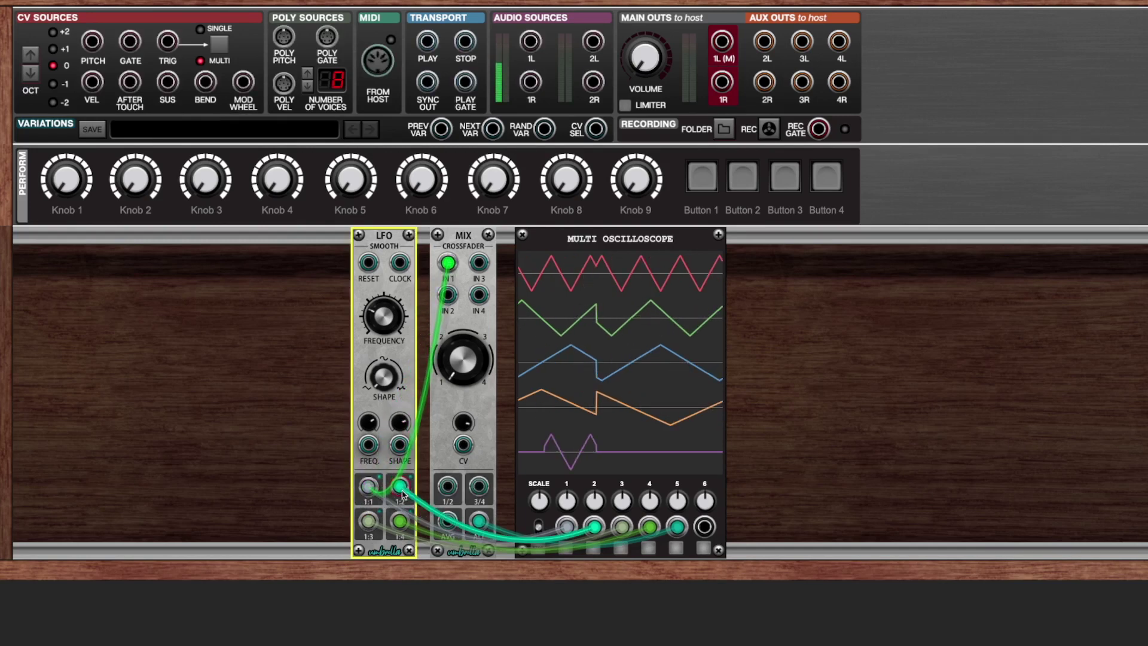
{"action": "left_click_drag", "start_coordinate": [400, 485], "coordinate": [448, 294]}
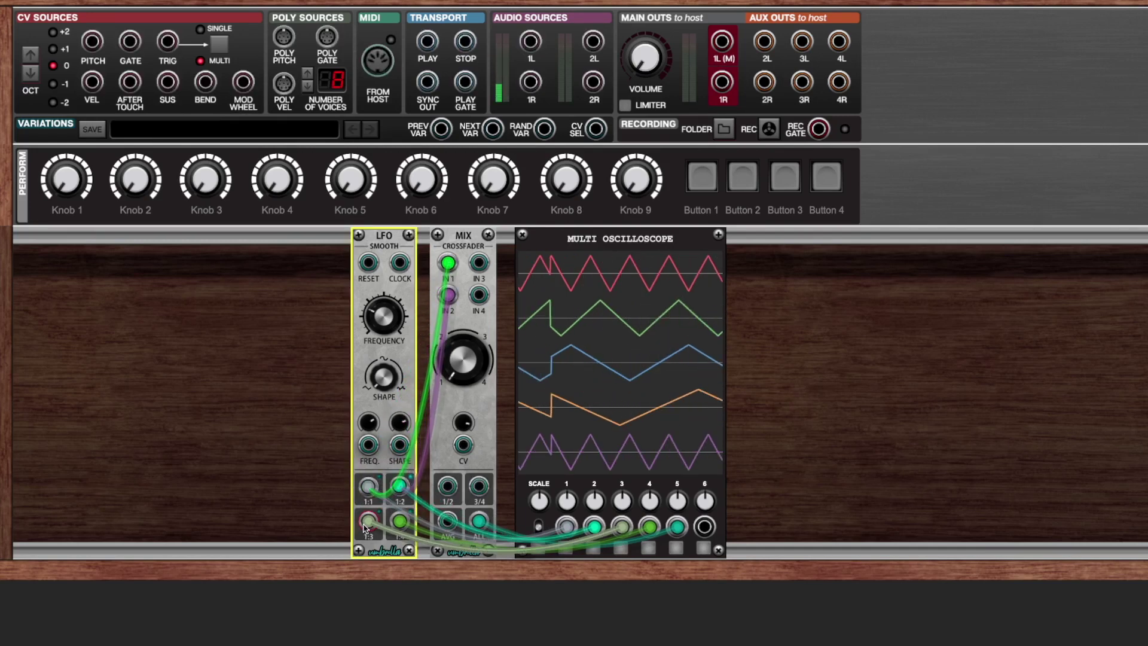
{"action": "left_click_drag", "start_coordinate": [368, 520], "coordinate": [481, 264]}
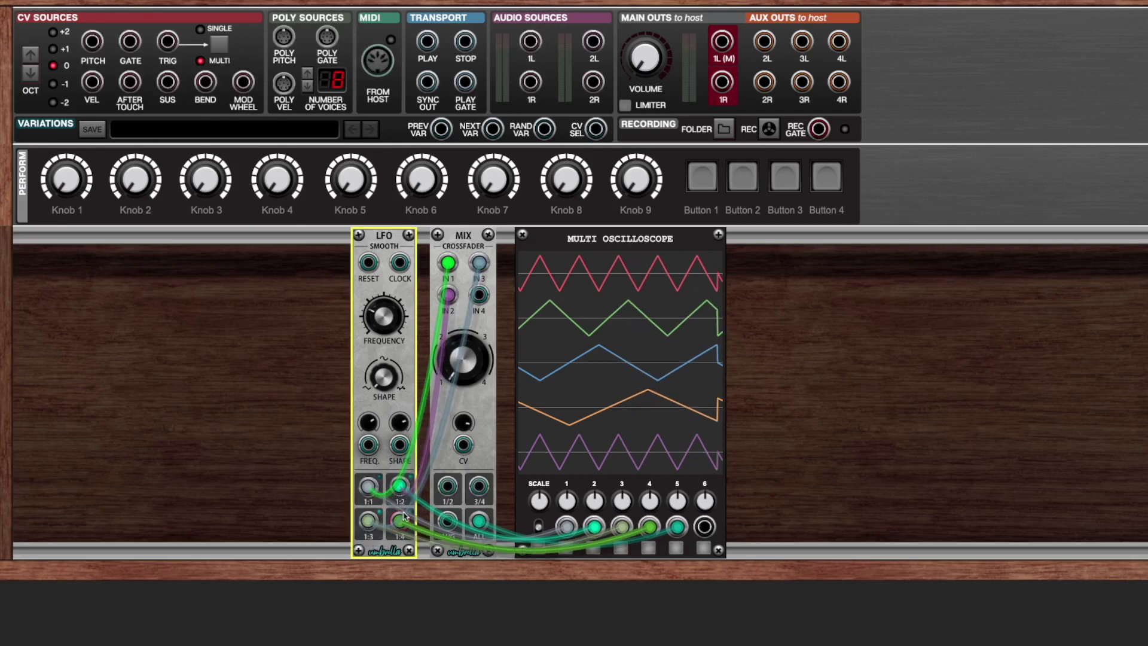
{"action": "left_click_drag", "start_coordinate": [400, 521], "coordinate": [480, 302]}
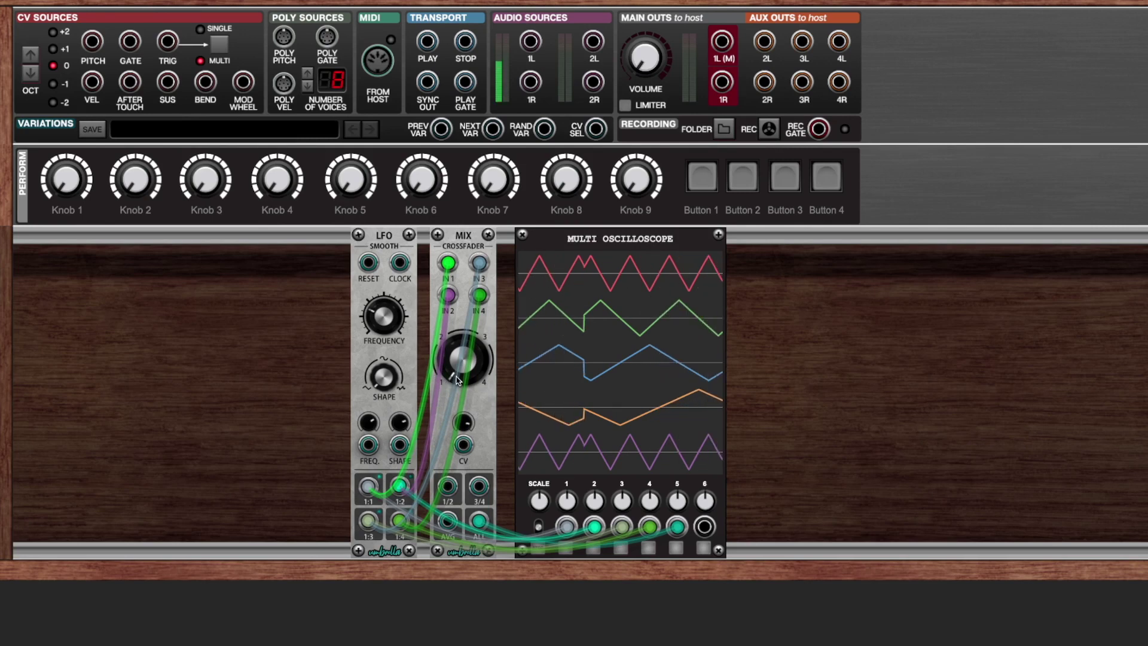
Step: Sweep the crossfader's fade by hand through the four LFO signals, ending at 3.00
{"action": "left_click_drag", "start_coordinate": [478, 359], "coordinate": [453, 332]}
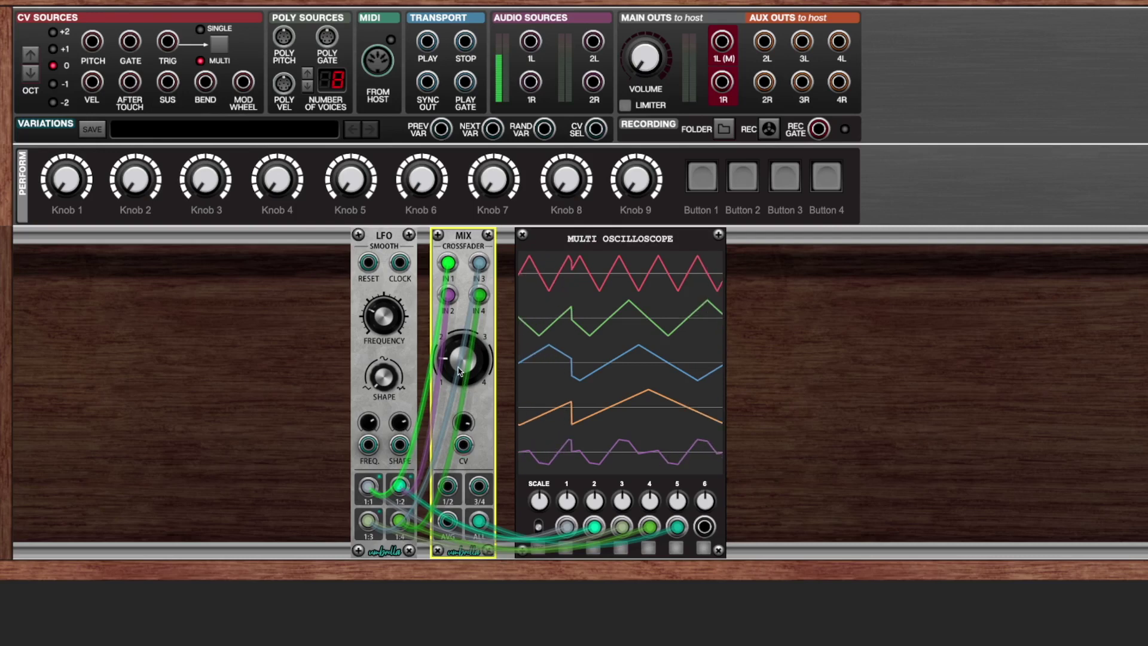
{"action": "left_click_drag", "start_coordinate": [473, 356], "coordinate": [473, 344]}
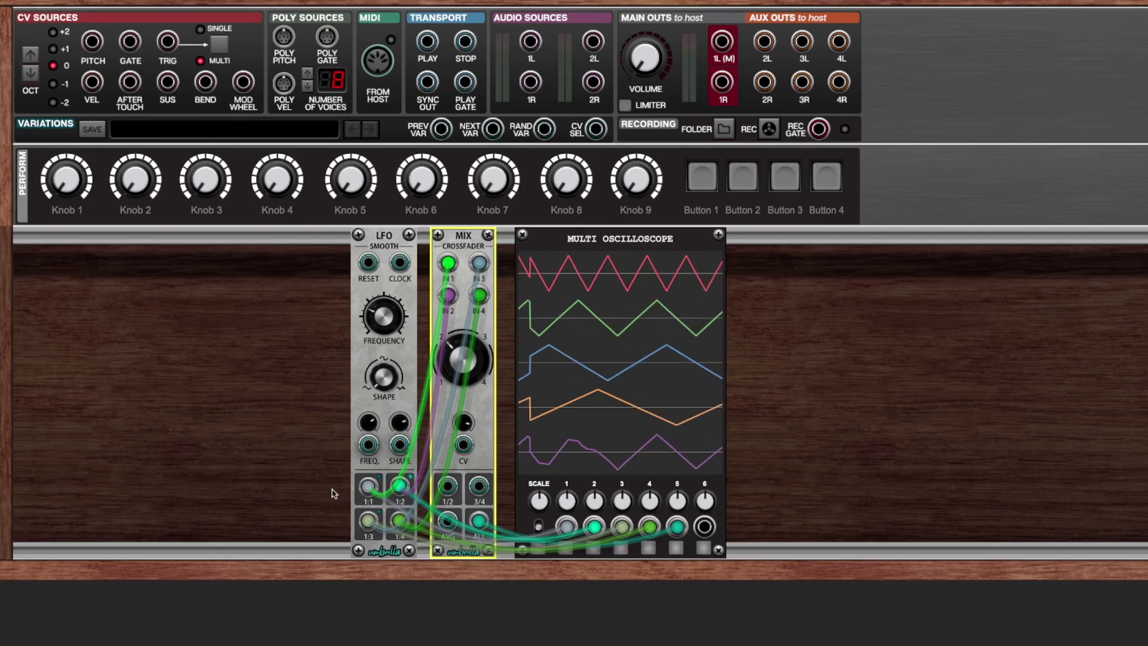
{"action": "mouse_move", "coordinate": [457, 333]}
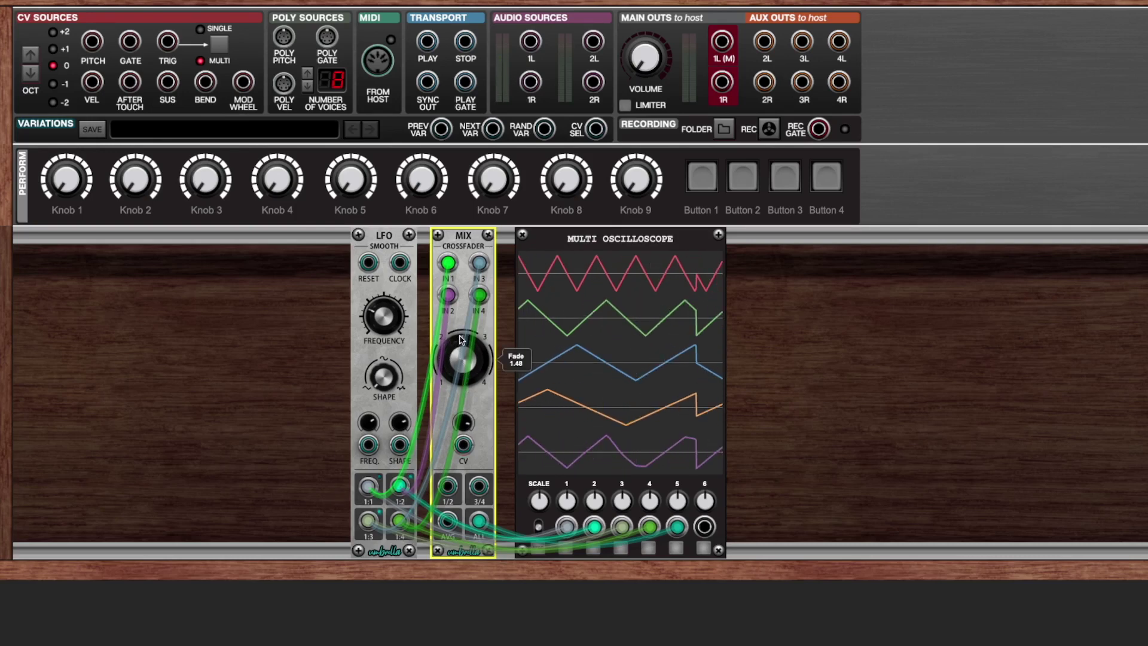
{"action": "left_click_drag", "start_coordinate": [456, 333], "coordinate": [470, 340]}
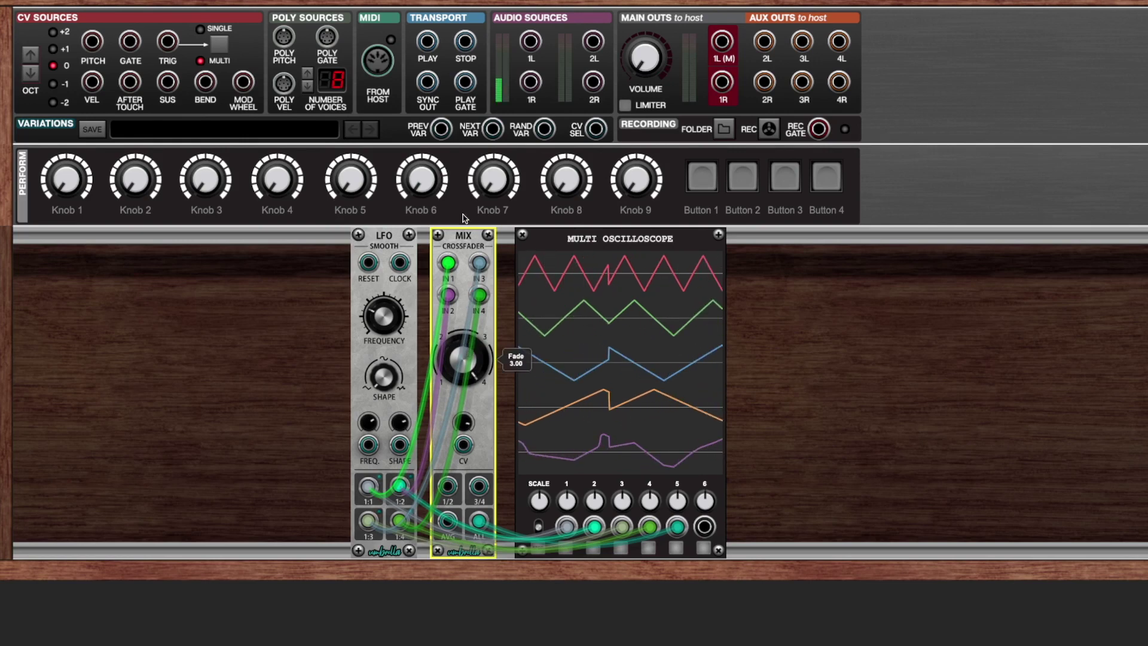
Step: Patch an additional cable from the LFO's 1:1 output into the crossfader's CV input to modulate the fade
{"action": "left_click", "coordinate": [369, 493]}
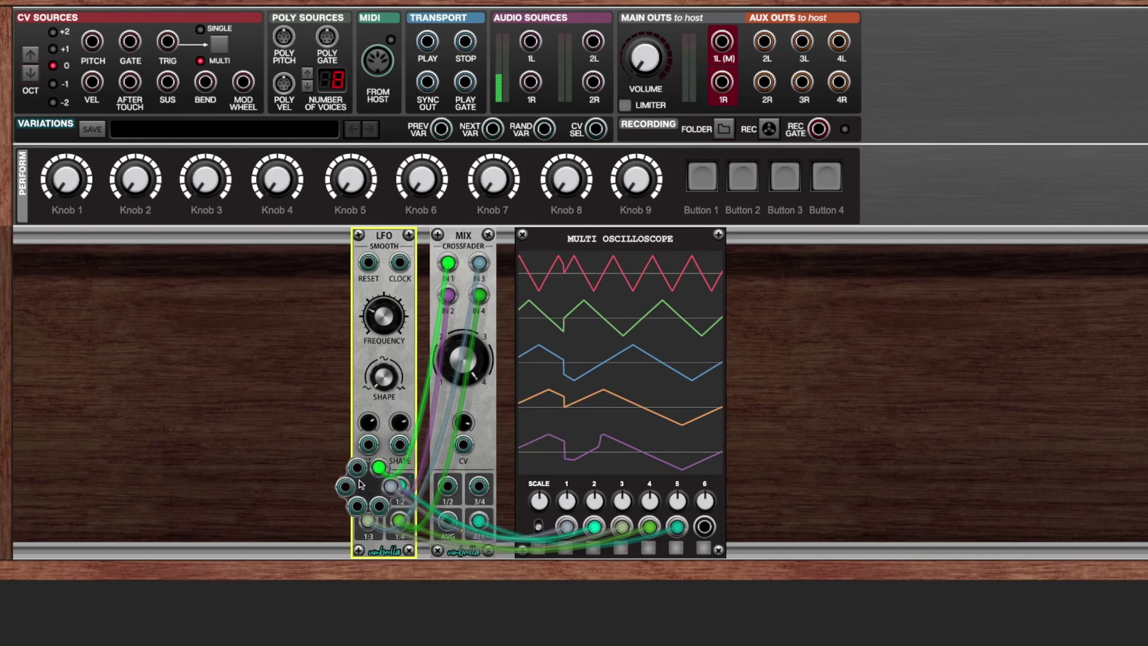
{"action": "left_click_drag", "start_coordinate": [354, 476], "coordinate": [464, 445]}
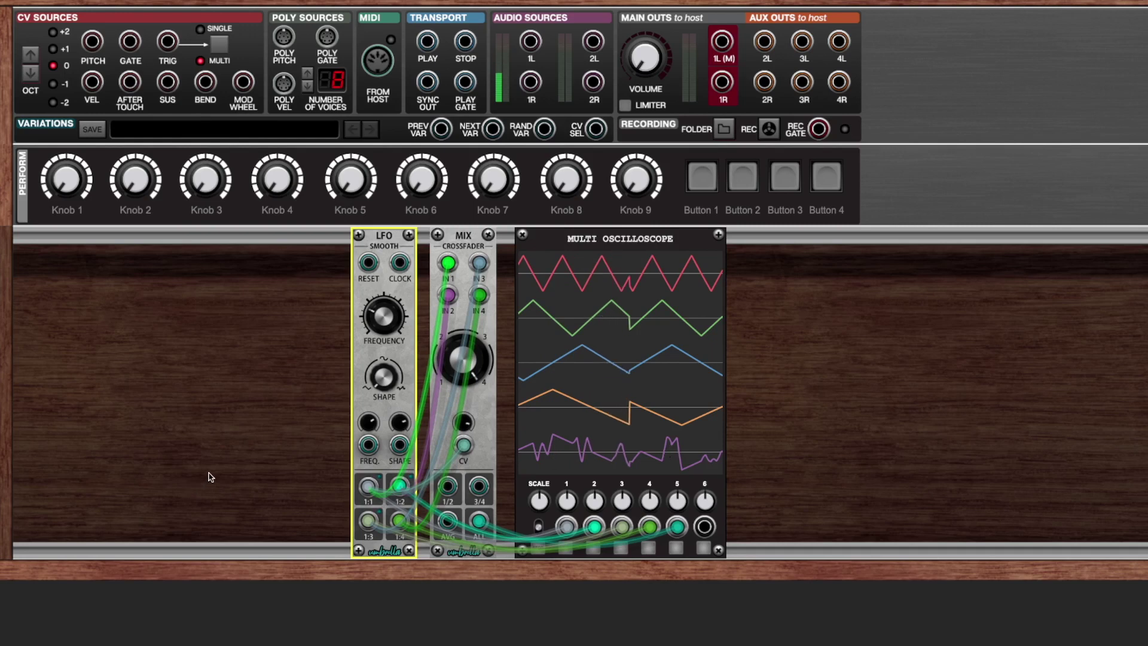
{"action": "left_click", "coordinate": [187, 477]}
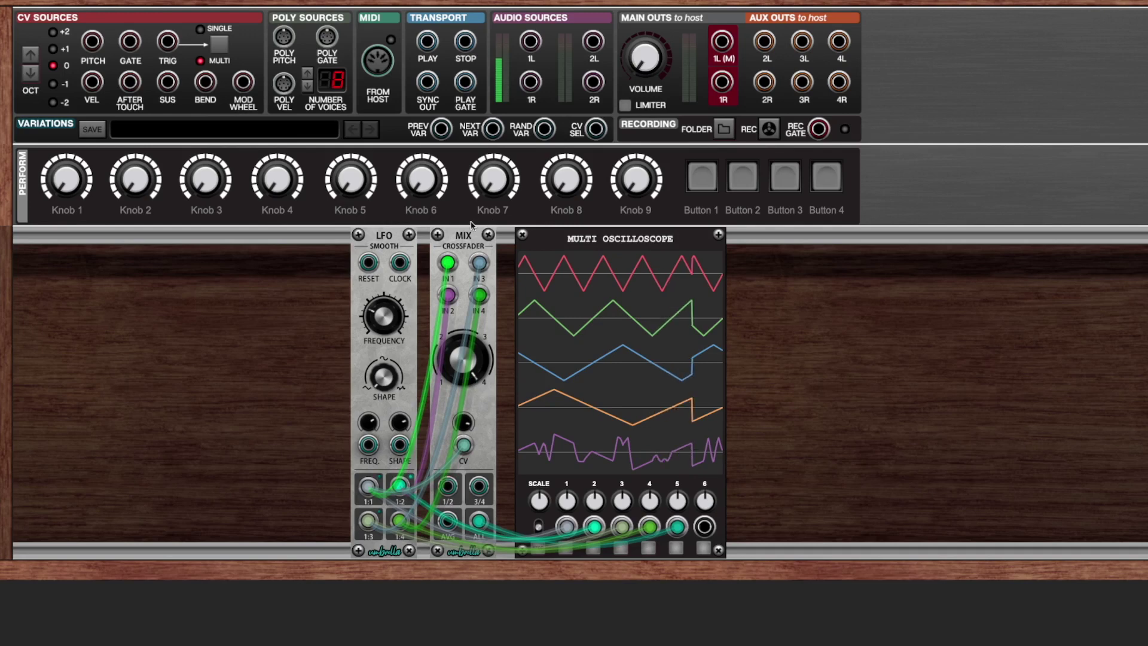
Step: Remove all patch cables between the LFO, the crossfader and the multi oscilloscope
{"action": "left_click_drag", "start_coordinate": [447, 263], "coordinate": [305, 280]}
{"action": "left_click_drag", "start_coordinate": [447, 295], "coordinate": [270, 330]}
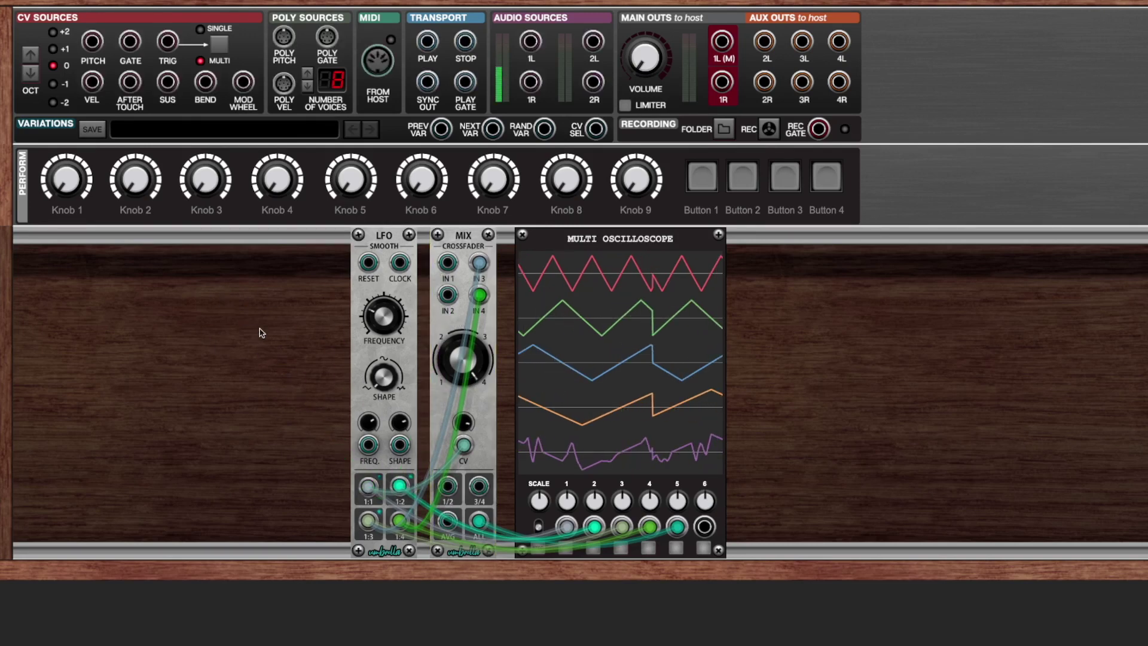
{"action": "left_click_drag", "start_coordinate": [479, 263], "coordinate": [457, 382]}
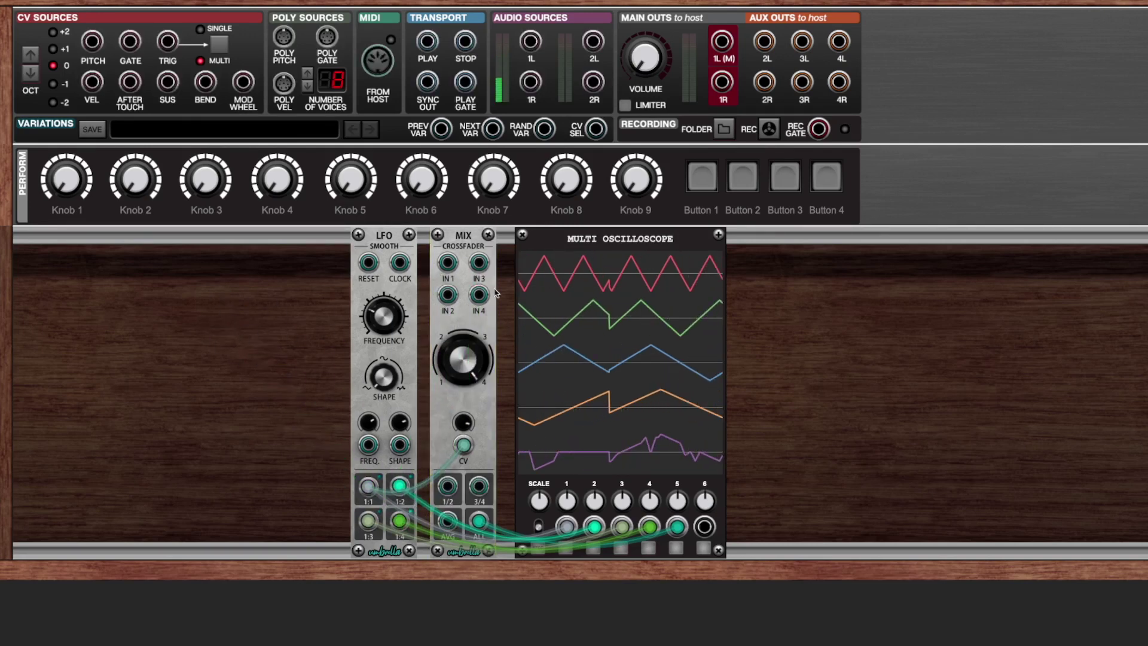
{"action": "left_click_drag", "start_coordinate": [479, 521], "coordinate": [473, 552]}
{"action": "left_click_drag", "start_coordinate": [399, 521], "coordinate": [377, 553]}
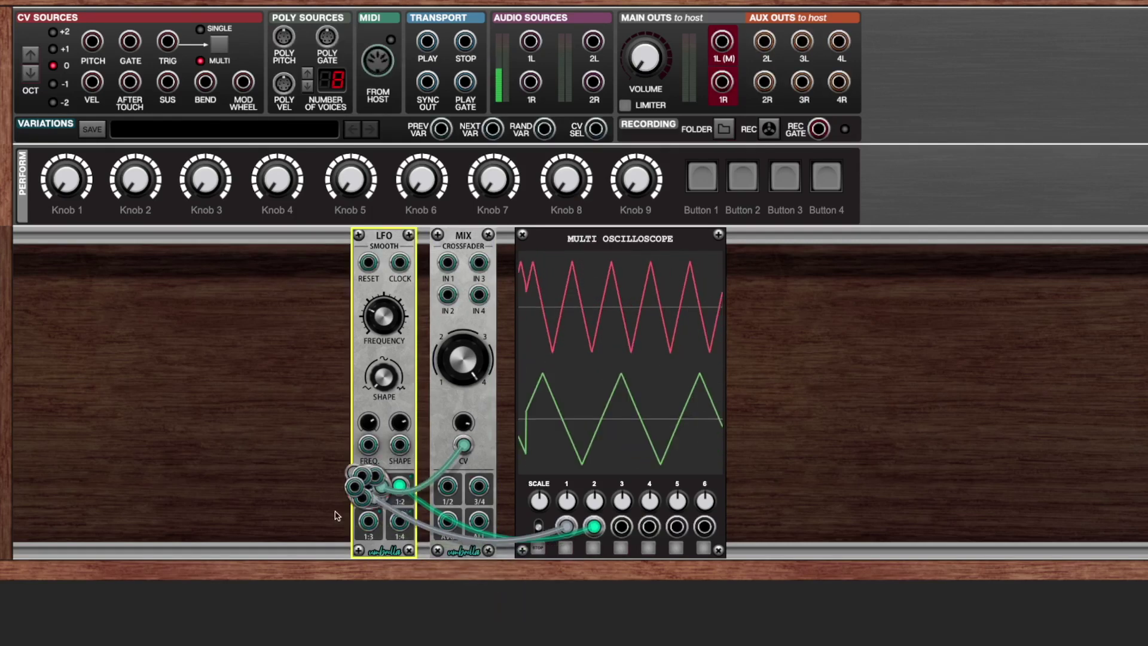
{"action": "mouse_move", "coordinate": [353, 470]}
{"action": "left_mouse_down"}
{"action": "mouse_move", "coordinate": [388, 450]}
{"action": "mouse_move", "coordinate": [383, 520]}
{"action": "mouse_move", "coordinate": [397, 507]}
{"action": "mouse_move", "coordinate": [557, 538]}
{"action": "left_mouse_up"}
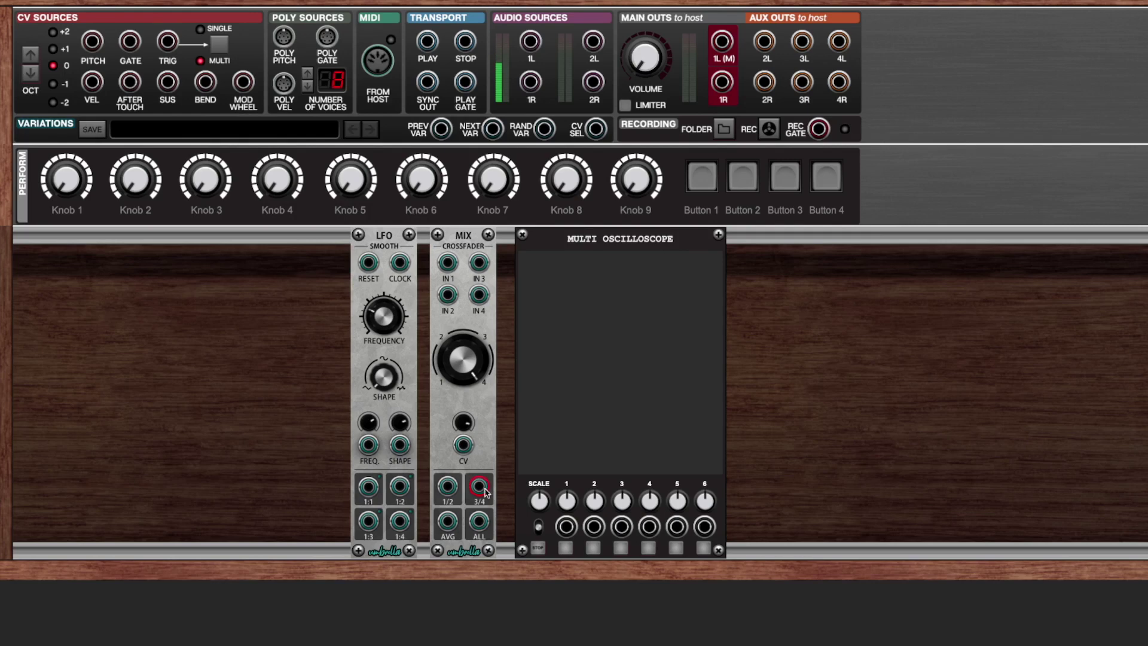
{"action": "left_click_drag", "start_coordinate": [489, 449], "coordinate": [300, 384]}
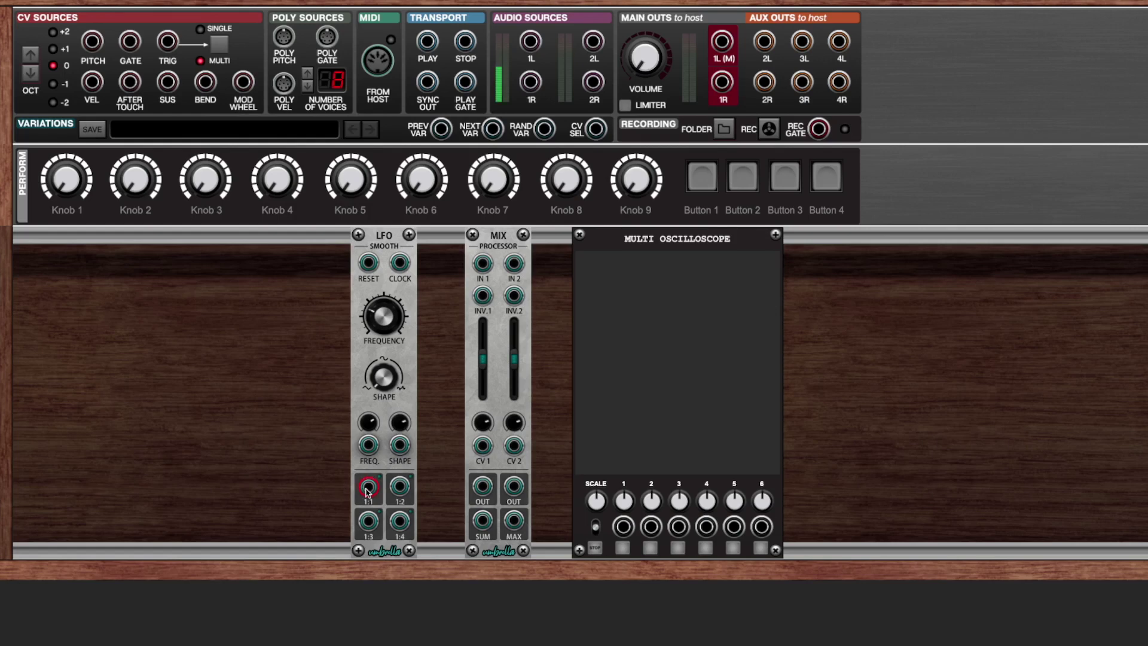
Step: Patch the Mix Processor's first OUT to oscilloscope input 1 and feed it the LFO's 1:1 output through IN 1, moved to INV.1
{"action": "left_click_drag", "start_coordinate": [366, 489], "coordinate": [478, 269]}
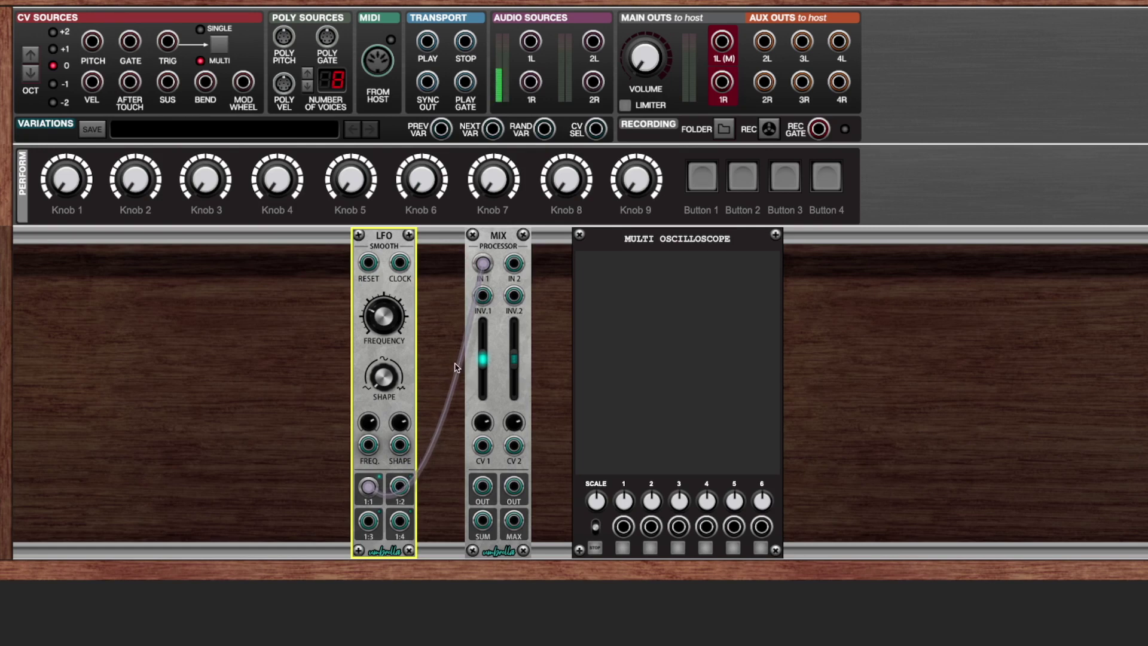
{"action": "left_click_drag", "start_coordinate": [483, 485], "coordinate": [623, 527]}
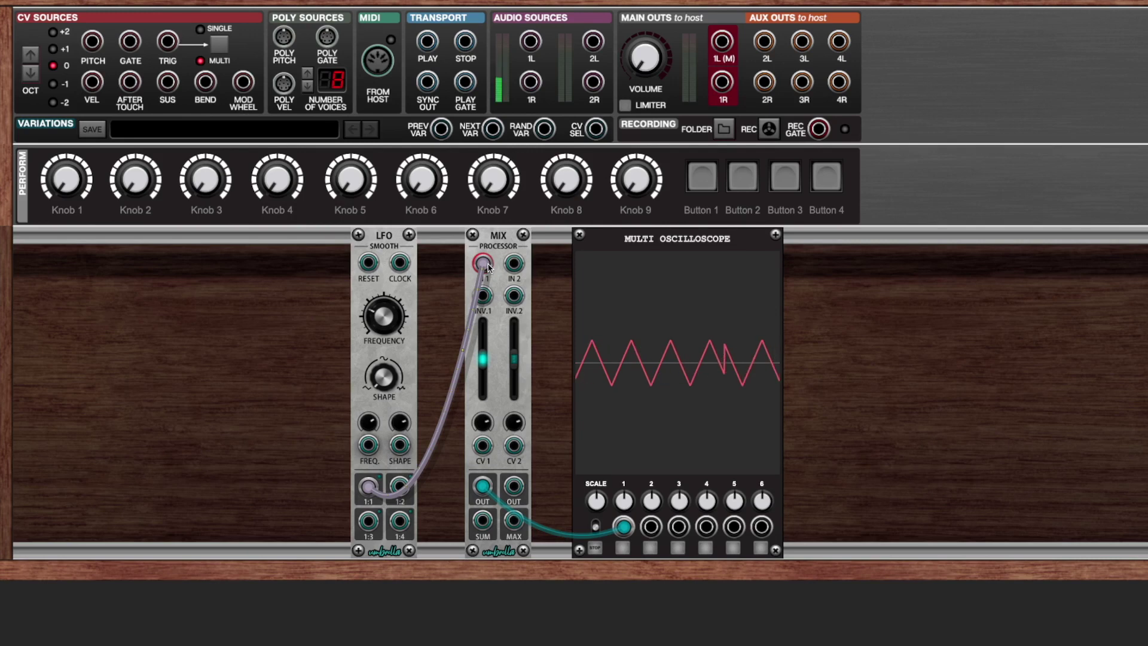
{"action": "left_click_drag", "start_coordinate": [485, 267], "coordinate": [469, 309]}
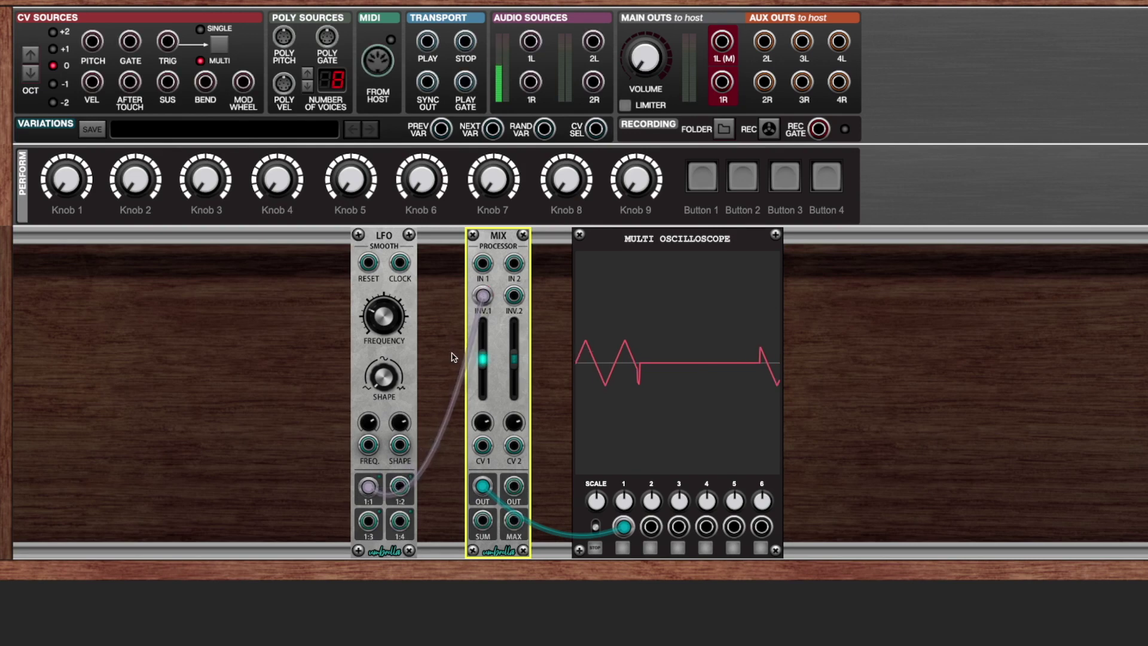
{"action": "left_click", "coordinate": [367, 490]}
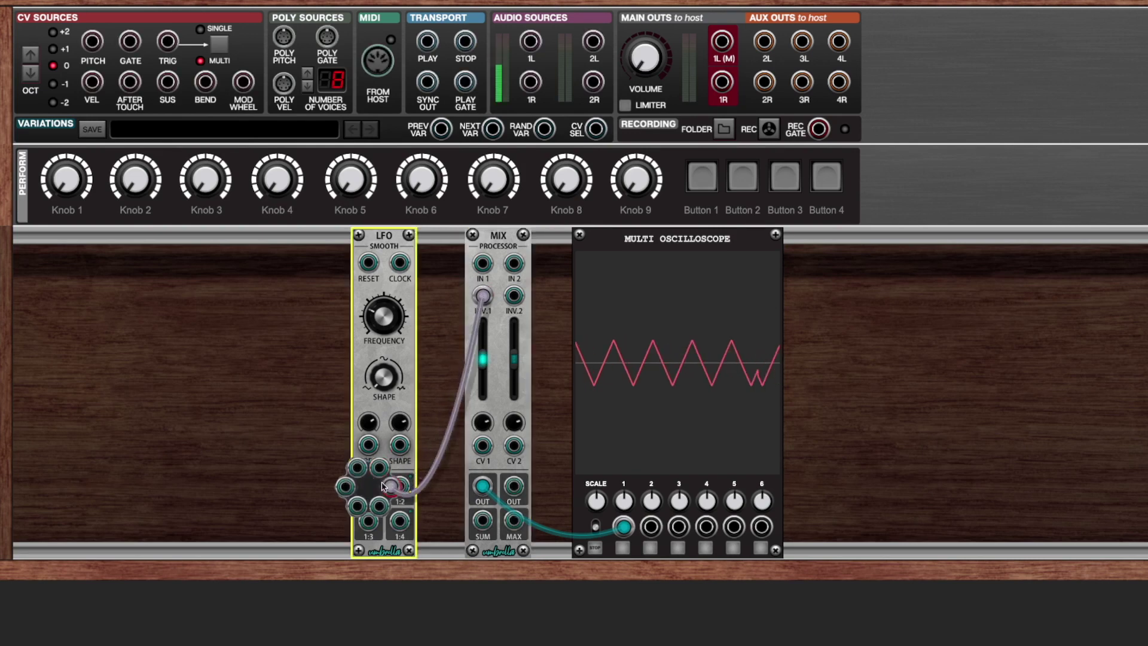
Step: Patch the Mix Processor's second OUT to oscilloscope input 2 and feed the LFO's 1:1 output into both INV.2 and IN 1
{"action": "left_click_drag", "start_coordinate": [514, 486], "coordinate": [651, 527]}
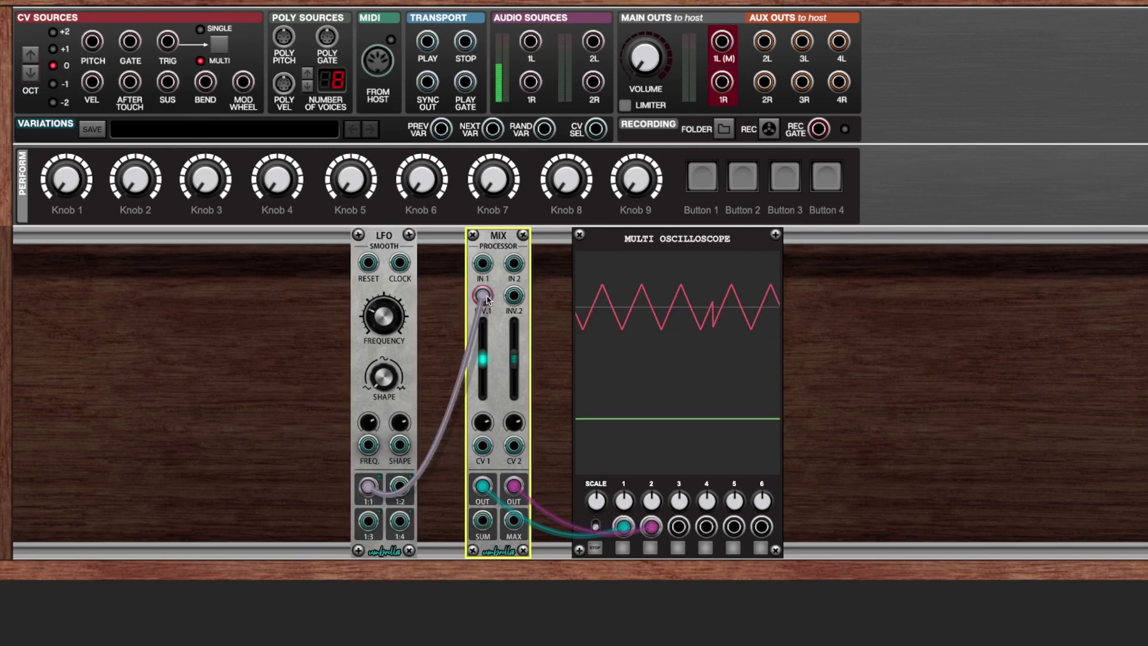
{"action": "mouse_move", "coordinate": [483, 296]}
{"action": "left_mouse_down"}
{"action": "mouse_move", "coordinate": [506, 317]}
{"action": "mouse_move", "coordinate": [514, 295]}
{"action": "left_mouse_up"}
{"action": "left_click", "coordinate": [369, 491]}
{"action": "left_click_drag", "start_coordinate": [370, 491], "coordinate": [482, 263]}
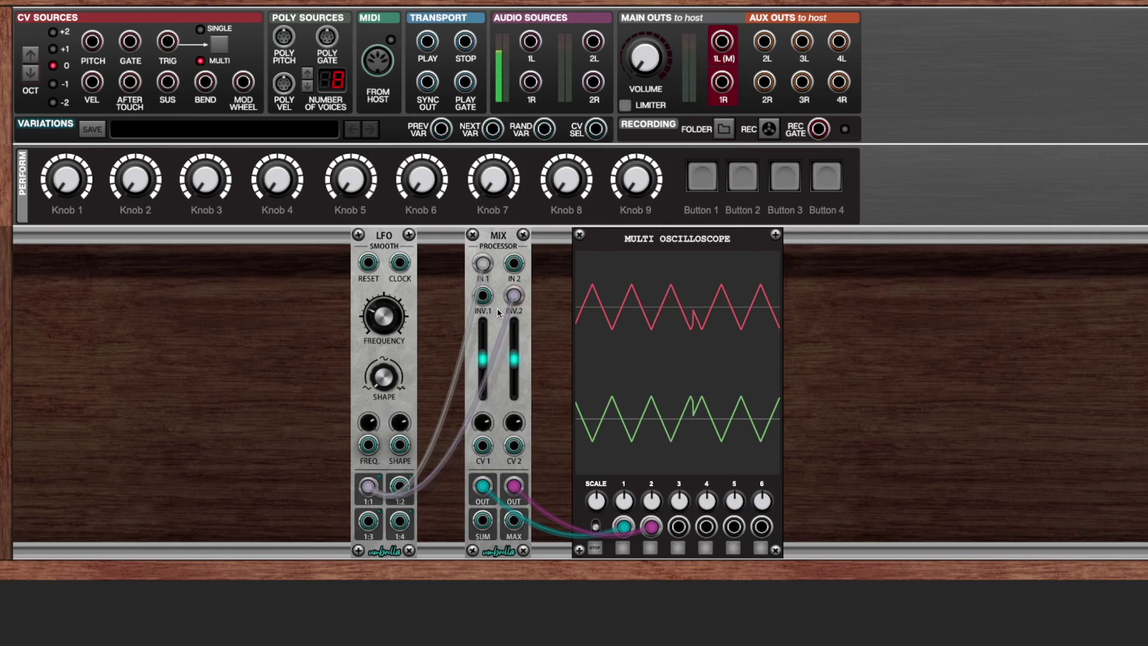
Step: Disconnect the cable feeding INV.2 and patch the LFO's 1:2 output into INV.1 alongside the 1:1 signal in IN 1
{"action": "left_click", "coordinate": [370, 488]}
{"action": "left_click_drag", "start_coordinate": [393, 493], "coordinate": [405, 488]}
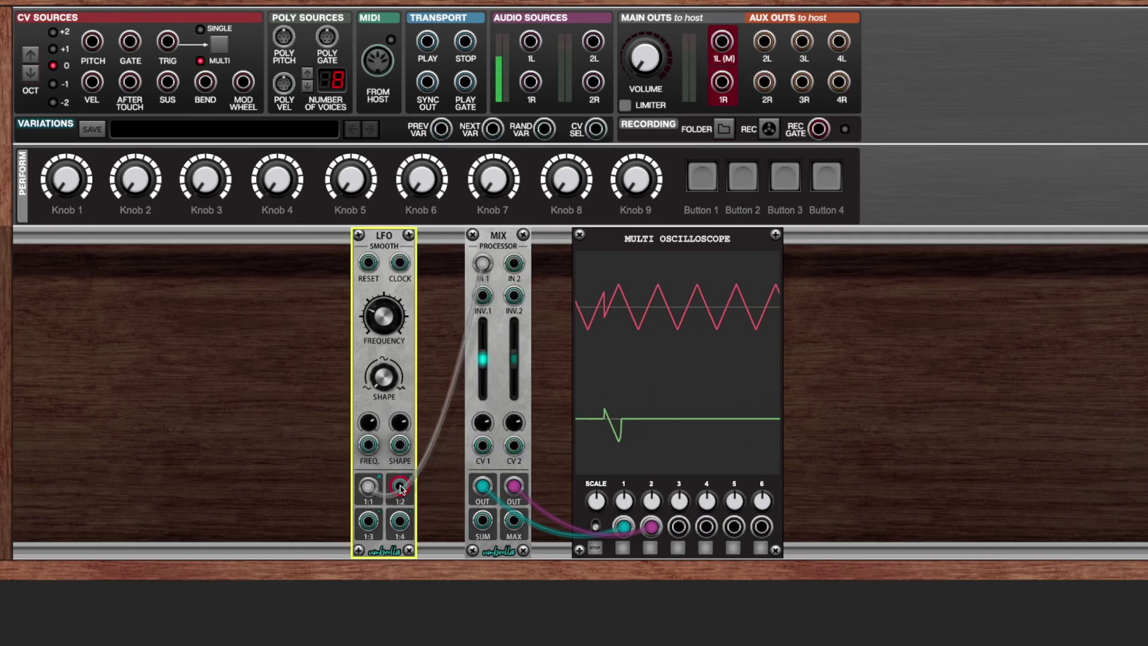
{"action": "mouse_move", "coordinate": [399, 489]}
{"action": "left_mouse_down"}
{"action": "mouse_move", "coordinate": [479, 347]}
{"action": "mouse_move", "coordinate": [484, 305]}
{"action": "left_mouse_up"}
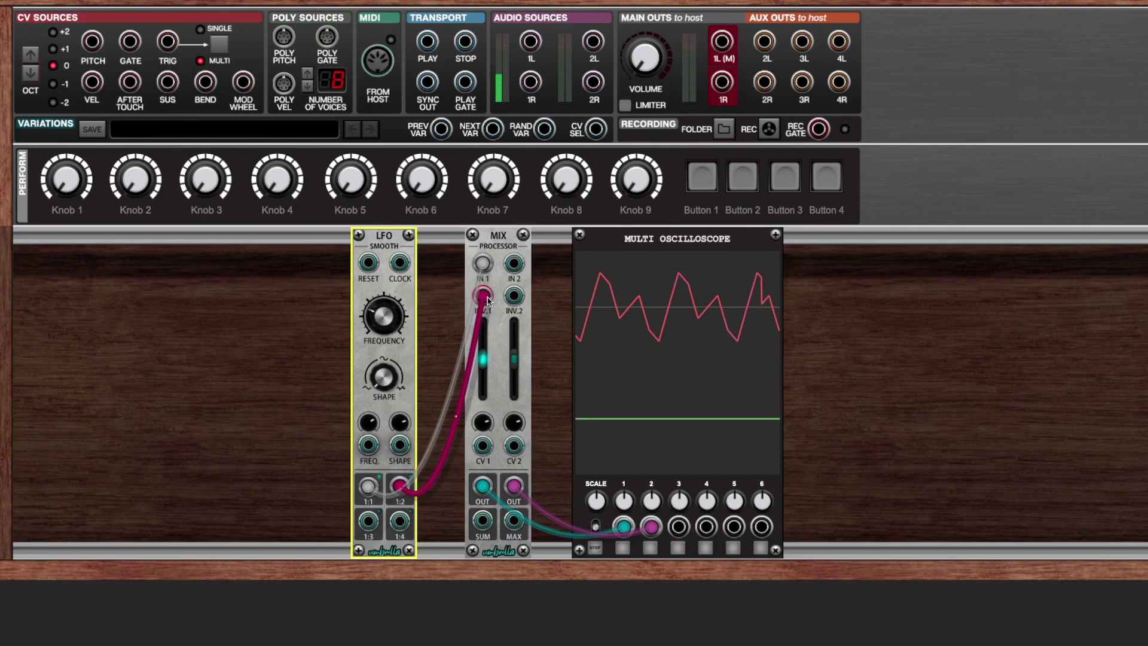
{"action": "left_click", "coordinate": [439, 314]}
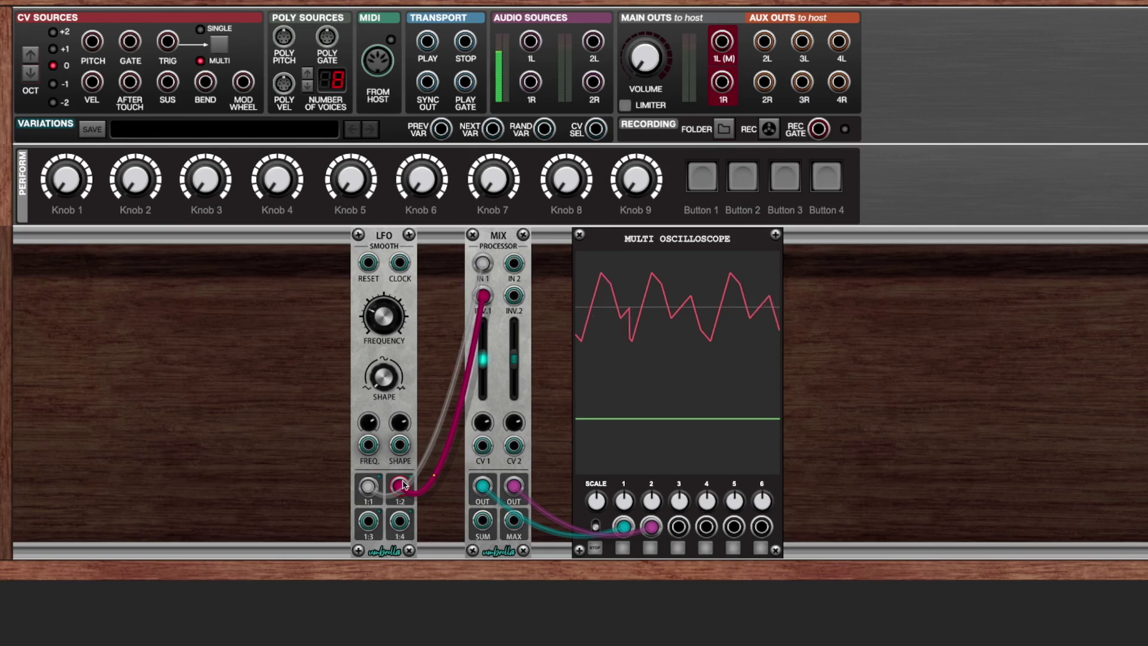
Step: Move the INV.1 cable's source to the LFO's 1:1 output, comparing the signal with INV.1 connected and unplugged
{"action": "left_click_drag", "start_coordinate": [402, 484], "coordinate": [369, 486]}
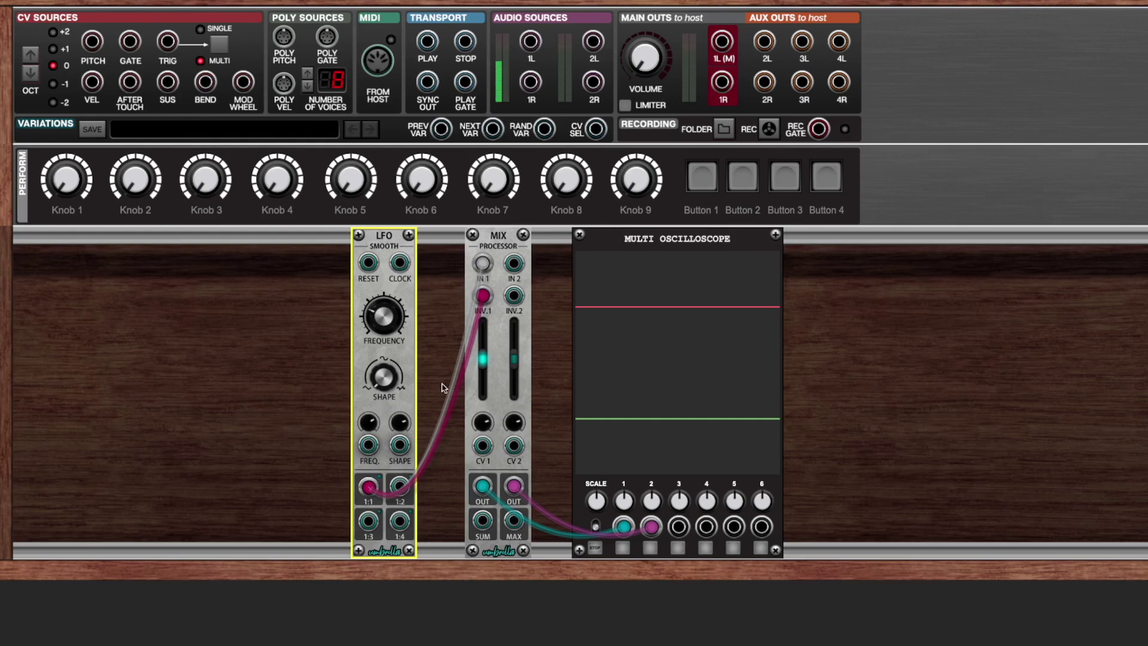
{"action": "mouse_move", "coordinate": [485, 305]}
{"action": "left_mouse_down"}
{"action": "mouse_move", "coordinate": [205, 359]}
{"action": "mouse_move", "coordinate": [484, 296]}
{"action": "left_mouse_up"}
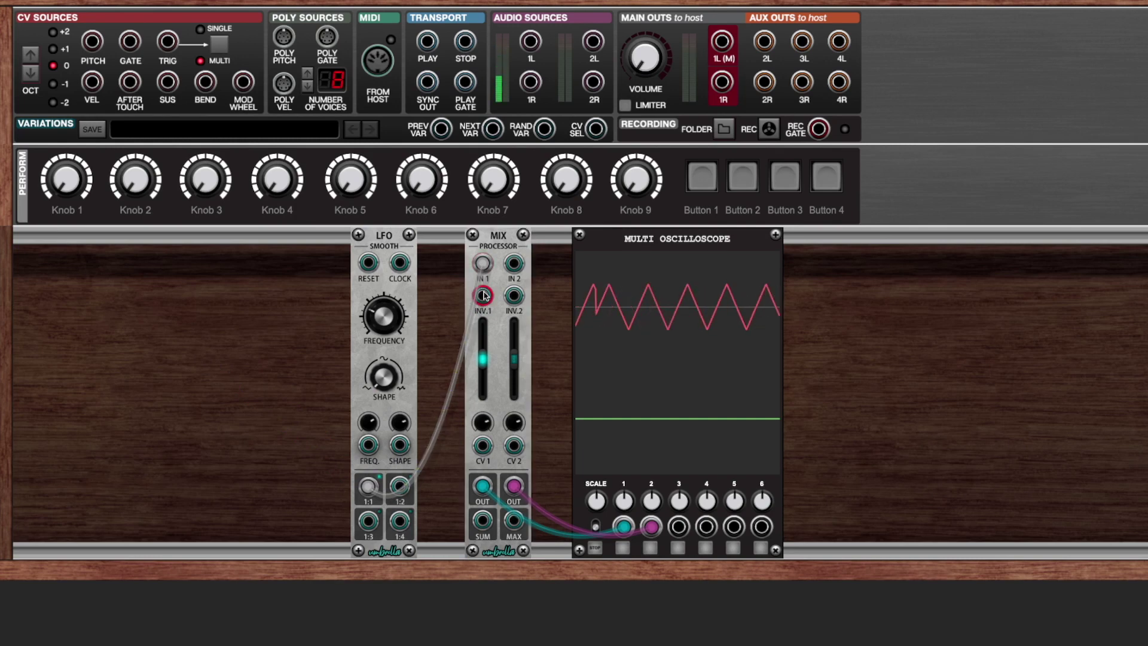
{"action": "mouse_move", "coordinate": [485, 366]}
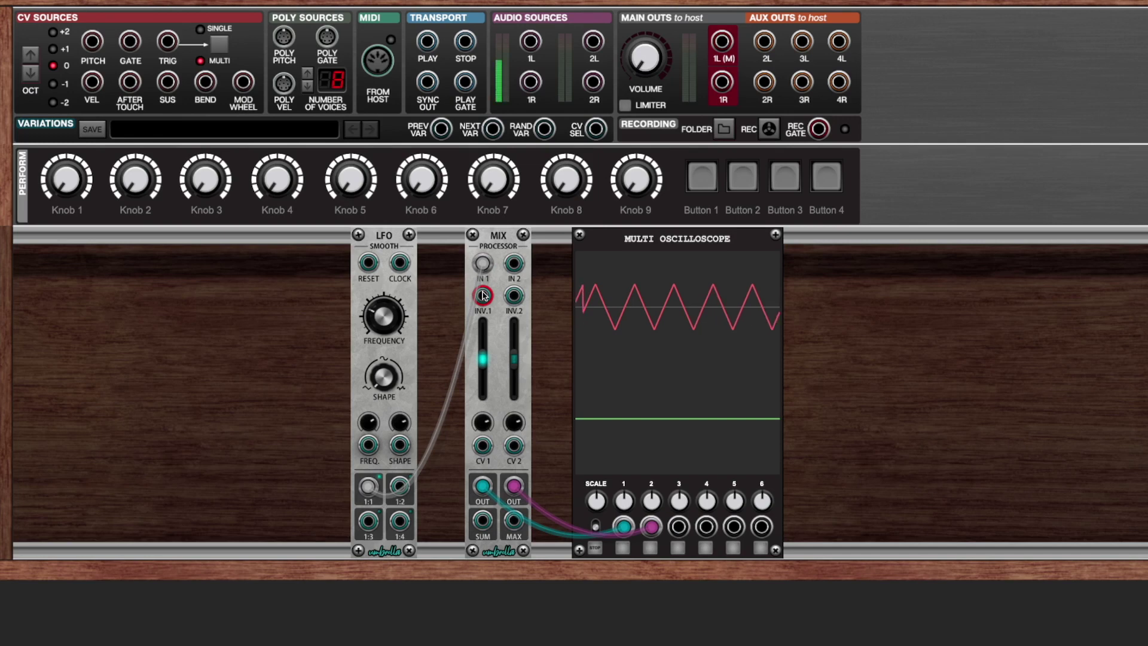
{"action": "mouse_move", "coordinate": [481, 363]}
{"action": "left_mouse_down"}
{"action": "mouse_move", "coordinate": [482, 326]}
{"action": "mouse_move", "coordinate": [484, 396]}
{"action": "mouse_move", "coordinate": [483, 324]}
{"action": "mouse_move", "coordinate": [483, 341]}
{"action": "left_mouse_up"}
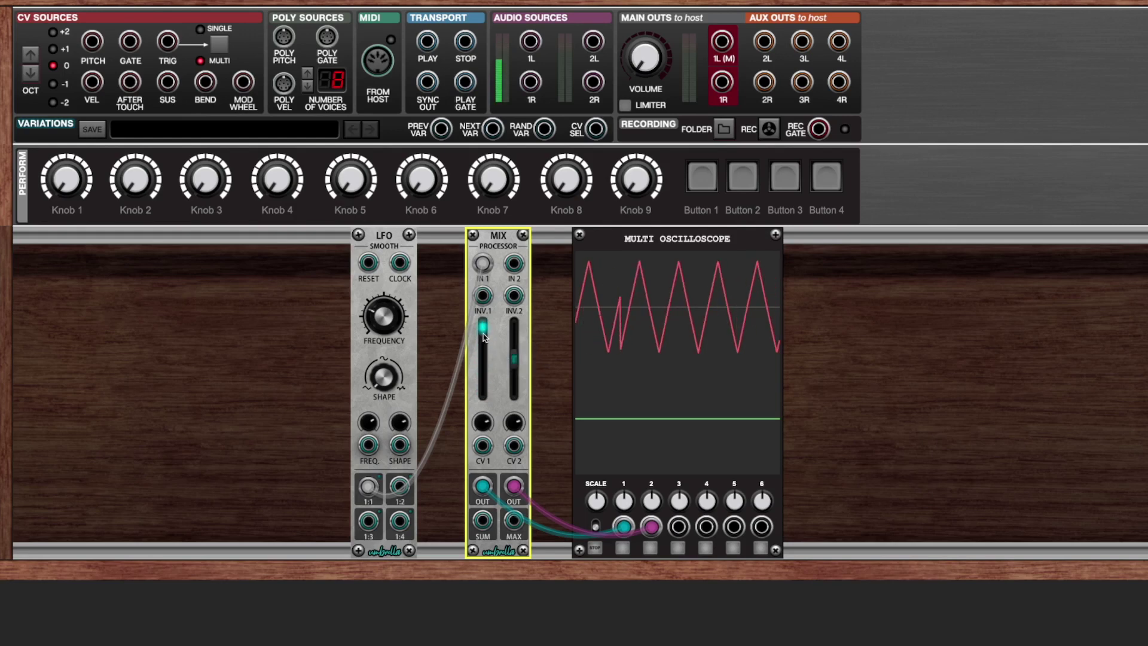
{"action": "mouse_move", "coordinate": [485, 337]}
{"action": "left_mouse_down"}
{"action": "mouse_move", "coordinate": [485, 372]}
{"action": "mouse_move", "coordinate": [482, 357]}
{"action": "left_mouse_up"}
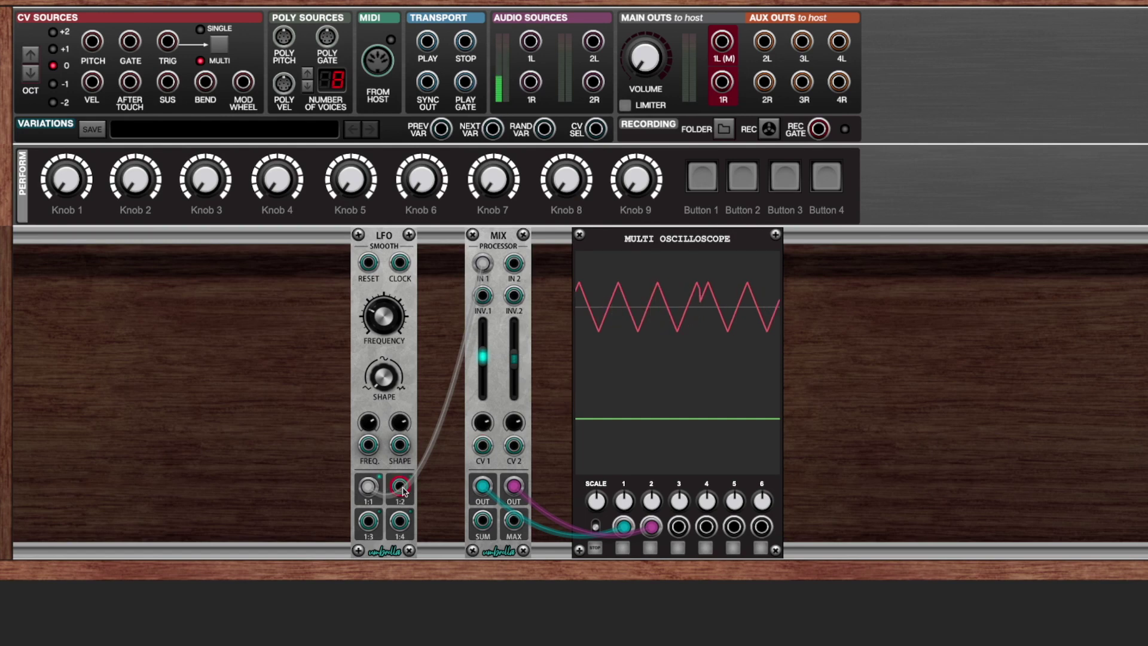
Step: Turn up the Mix Processor's CV 1 attenuator and patch the LFO's 1:2 output into CV 1, unplugging and reconnecting it to compare
{"action": "left_click_drag", "start_coordinate": [485, 424], "coordinate": [446, 365]}
{"action": "left_click_drag", "start_coordinate": [400, 486], "coordinate": [483, 445]}
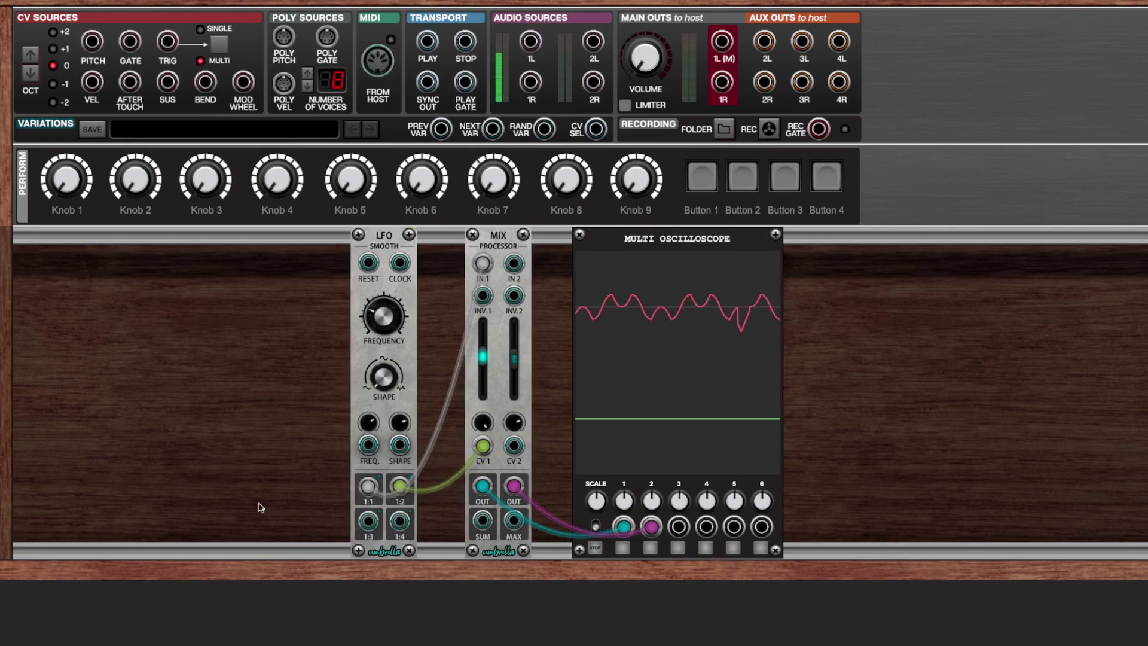
{"action": "left_click_drag", "start_coordinate": [400, 490], "coordinate": [401, 494]}
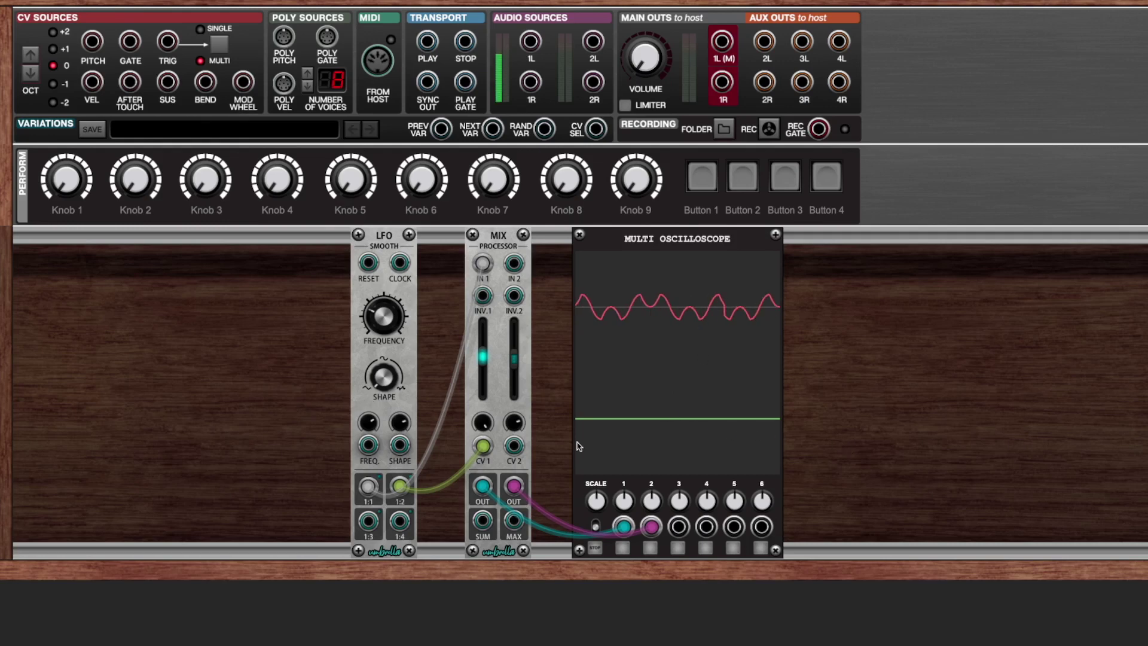
{"action": "mouse_move", "coordinate": [482, 446]}
{"action": "left_mouse_down"}
{"action": "mouse_move", "coordinate": [456, 474]}
{"action": "mouse_move", "coordinate": [482, 446]}
{"action": "left_mouse_up"}
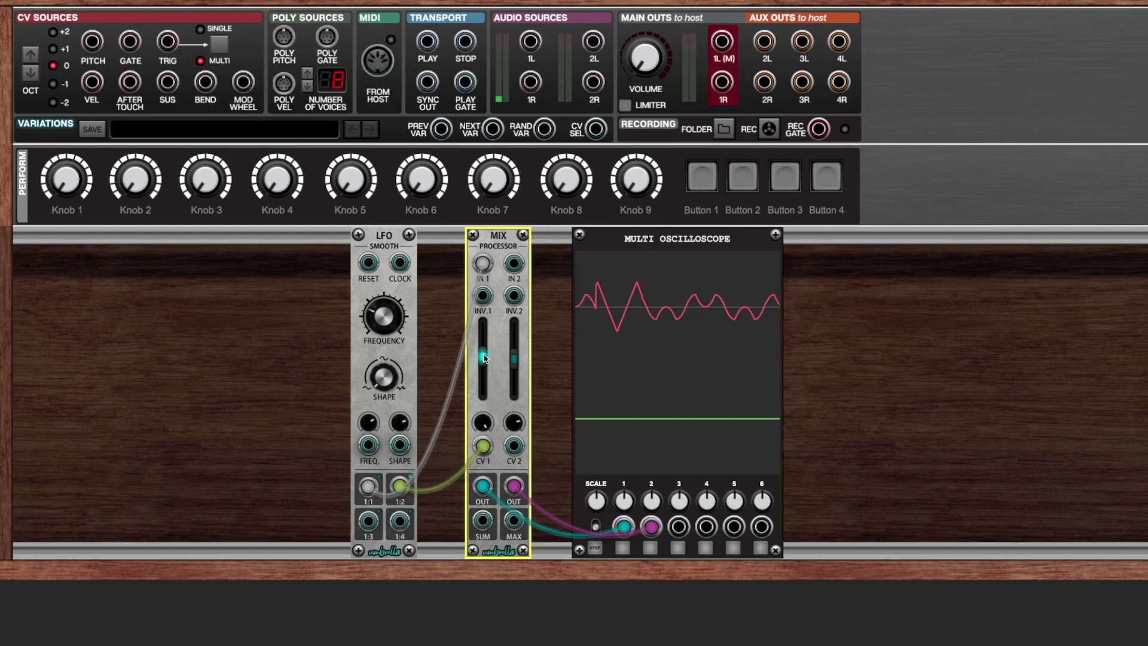
{"action": "mouse_move", "coordinate": [485, 358]}
{"action": "left_click_drag", "start_coordinate": [485, 358], "coordinate": [484, 327]}
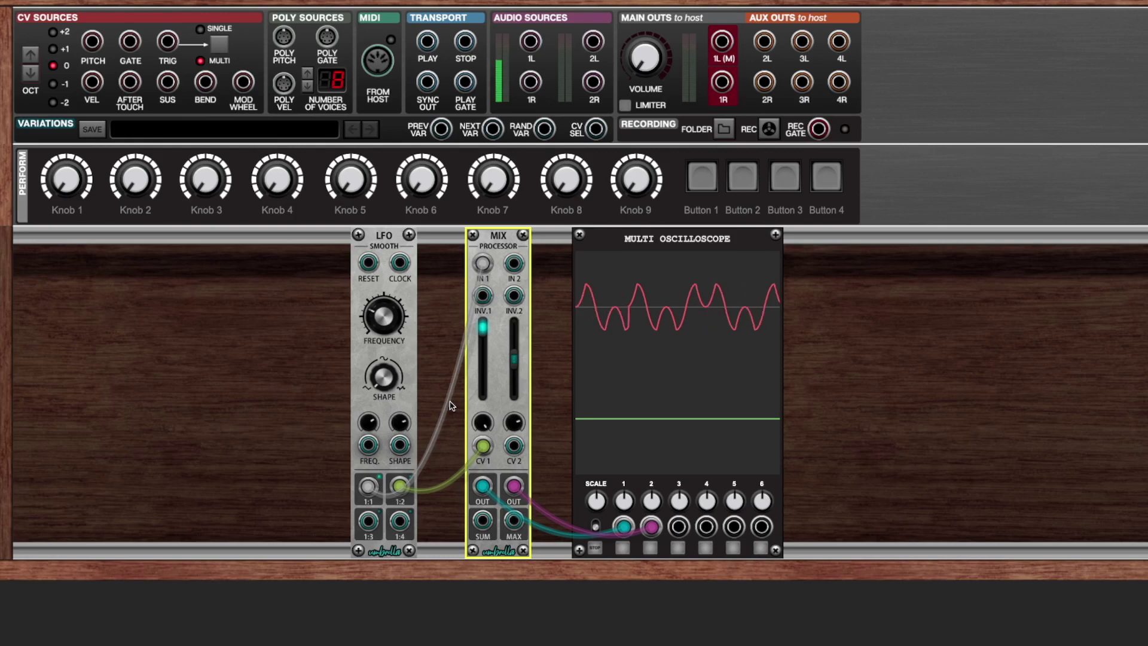
{"action": "mouse_move", "coordinate": [485, 330]}
{"action": "left_mouse_down"}
{"action": "mouse_move", "coordinate": [486, 389]}
{"action": "mouse_move", "coordinate": [482, 326]}
{"action": "left_mouse_up"}
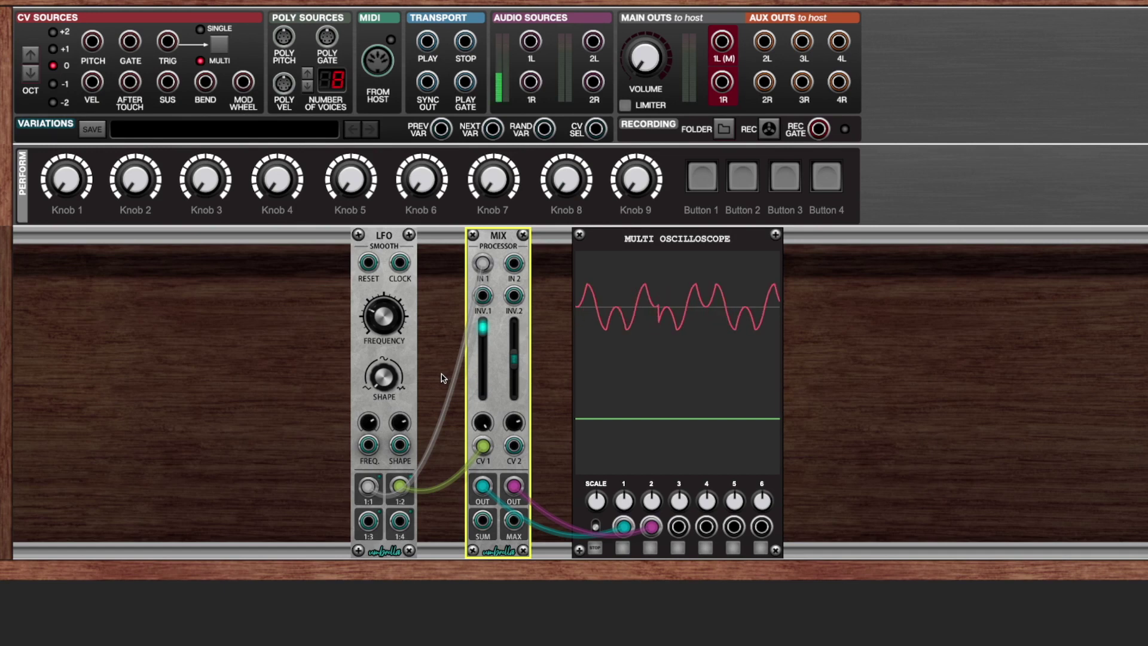
{"action": "left_click_drag", "start_coordinate": [400, 485], "coordinate": [371, 522]}
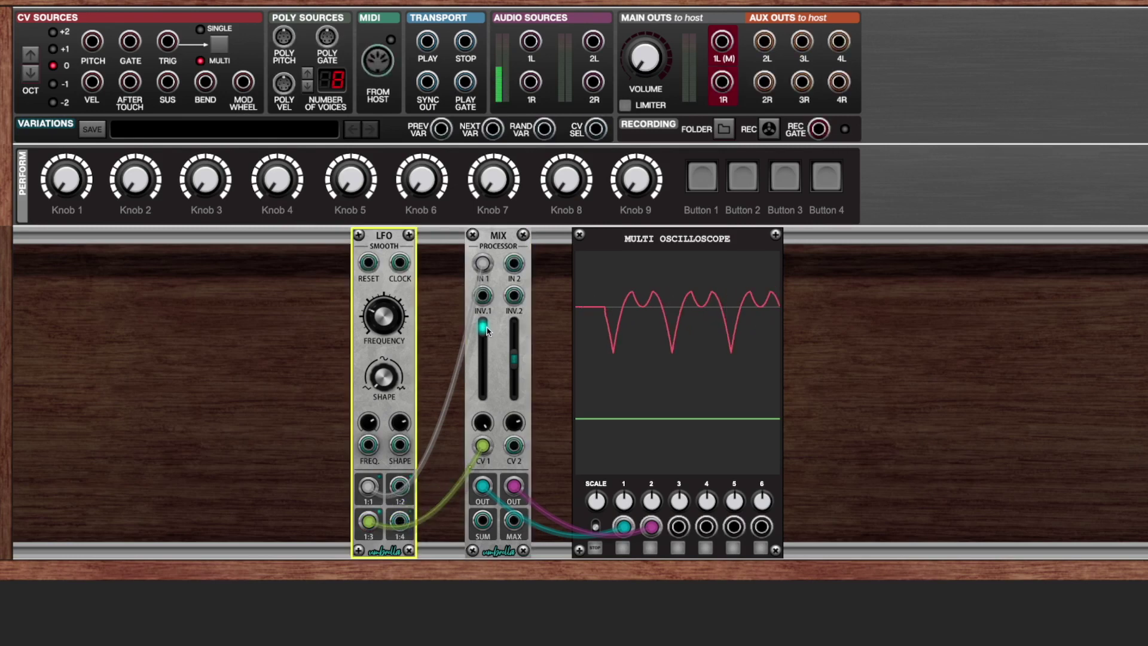
{"action": "left_click_drag", "start_coordinate": [486, 328], "coordinate": [486, 355]}
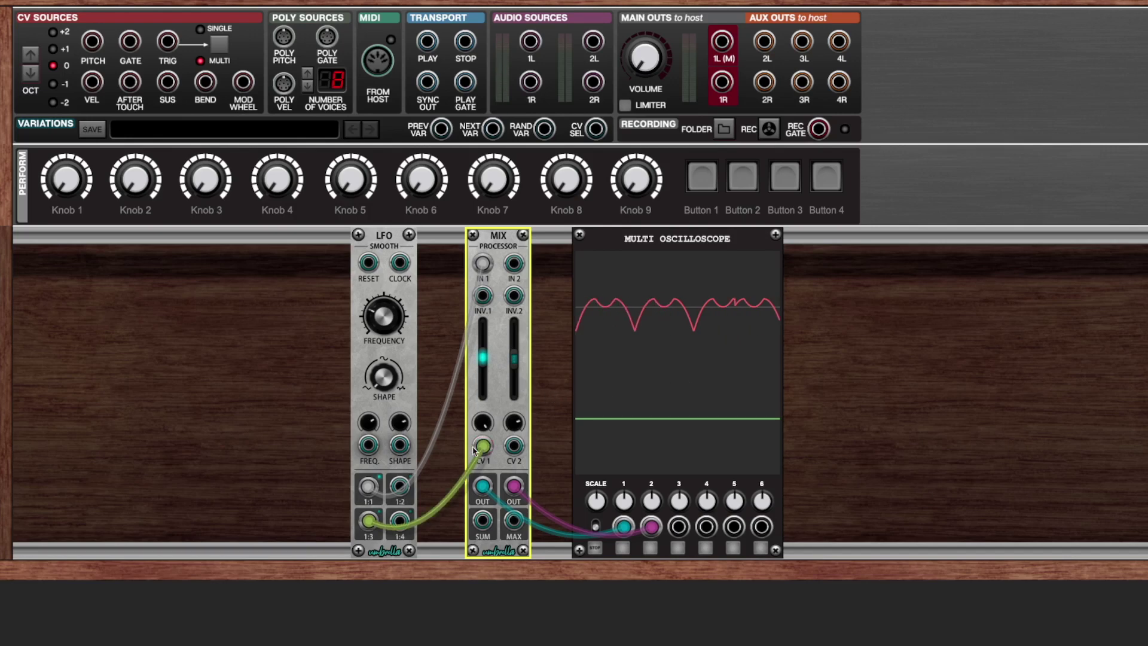
Step: Unplug the LFO cables from the Mix Processor's CV 1 and IN 1 jacks
{"action": "left_click_drag", "start_coordinate": [483, 446], "coordinate": [451, 432]}
{"action": "left_click_drag", "start_coordinate": [483, 280], "coordinate": [344, 323]}
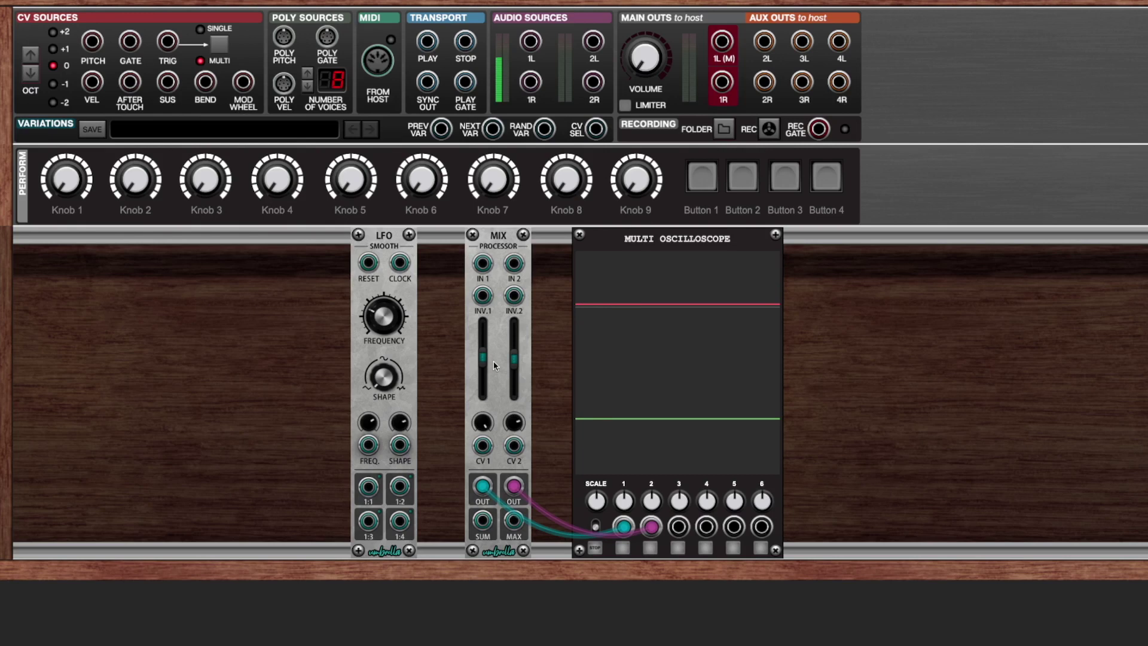
{"action": "left_click_drag", "start_coordinate": [483, 263], "coordinate": [481, 261]}
{"action": "left_click_drag", "start_coordinate": [478, 449], "coordinate": [479, 488]}
{"action": "mouse_move", "coordinate": [483, 359]}
{"action": "left_mouse_down"}
{"action": "mouse_move", "coordinate": [484, 332]}
{"action": "mouse_move", "coordinate": [486, 395]}
{"action": "mouse_move", "coordinate": [489, 316]}
{"action": "mouse_move", "coordinate": [488, 380]}
{"action": "mouse_move", "coordinate": [483, 367]}
{"action": "left_mouse_up"}
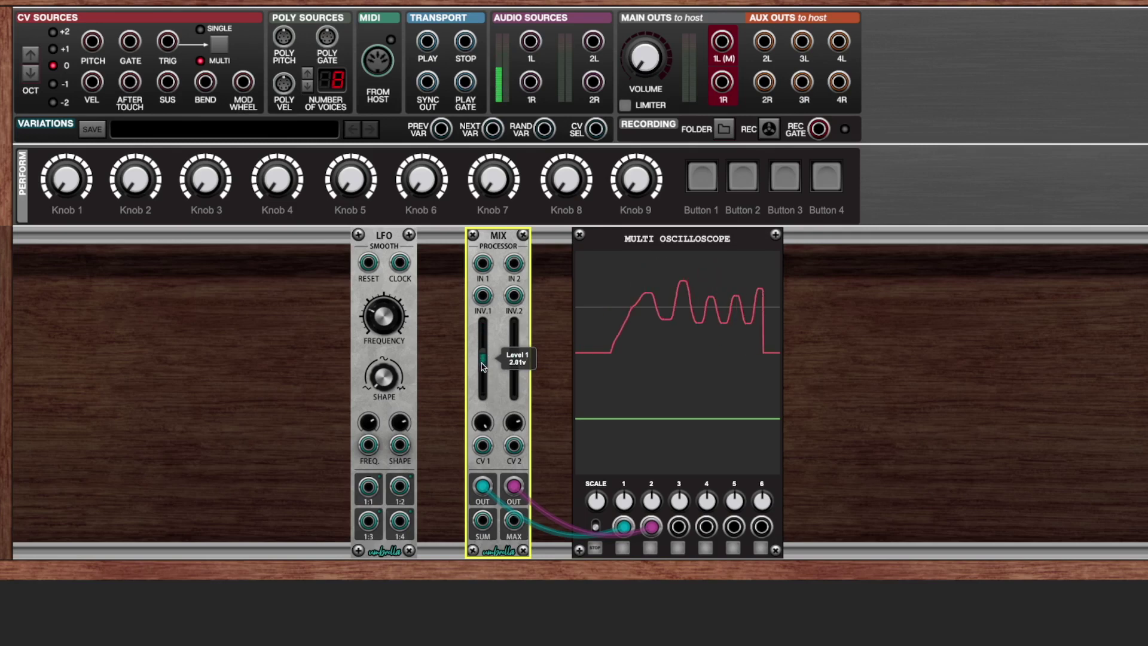
{"action": "right_click", "coordinate": [485, 367]}
{"action": "left_click", "coordinate": [494, 372]}
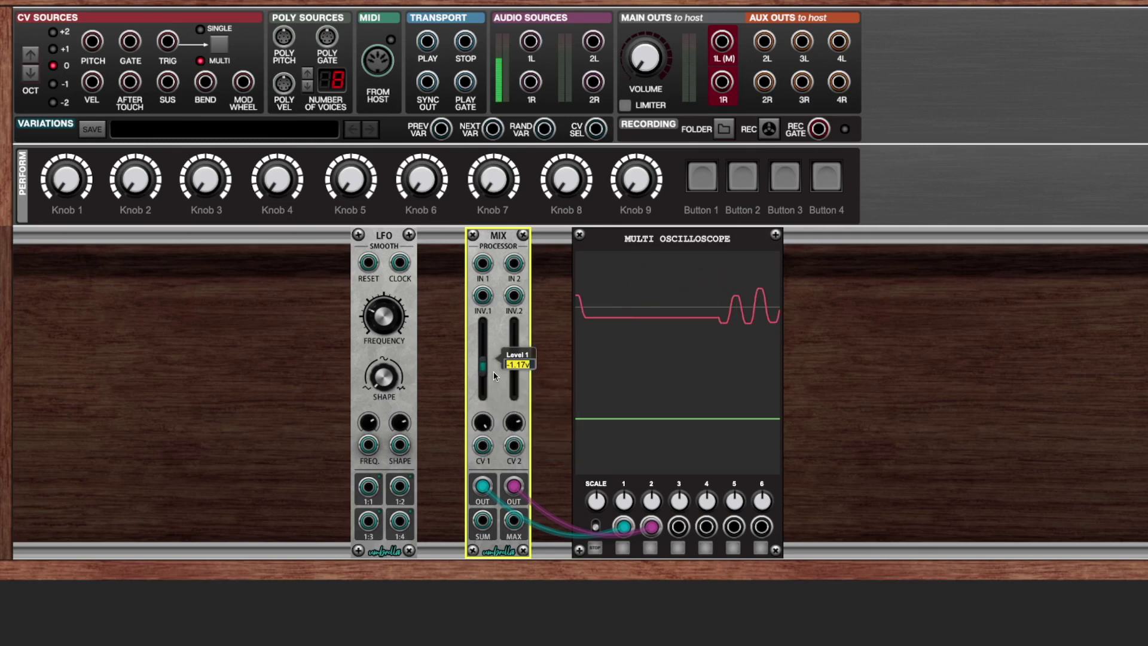
{"action": "key", "text": "Return"}
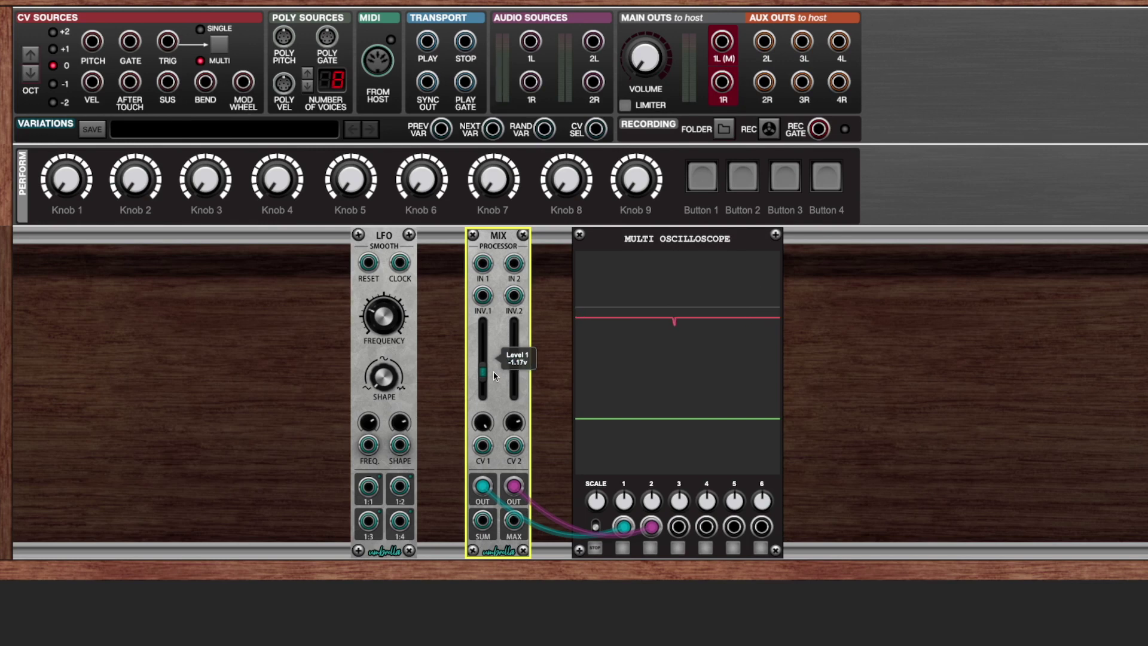
{"action": "left_click", "coordinate": [451, 393]}
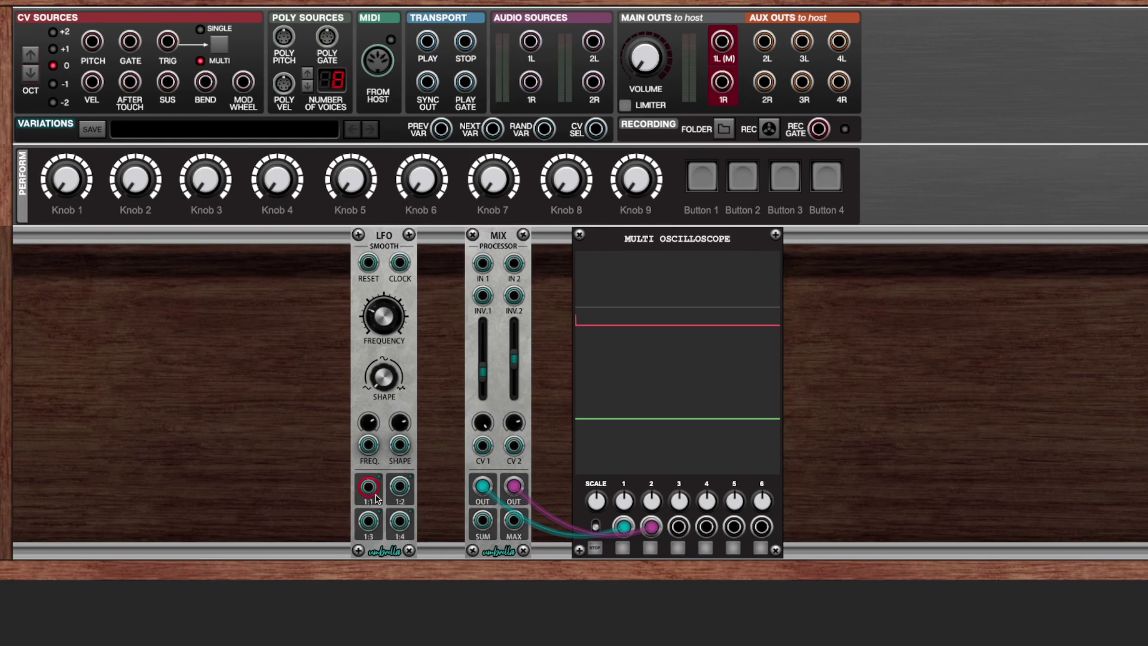
Step: Patch the LFO's 1:1 and 1:2 outputs into IN 1 and IN 2, and the Mix Processor's SUM output into oscilloscope input 3
{"action": "left_click_drag", "start_coordinate": [369, 488], "coordinate": [483, 264]}
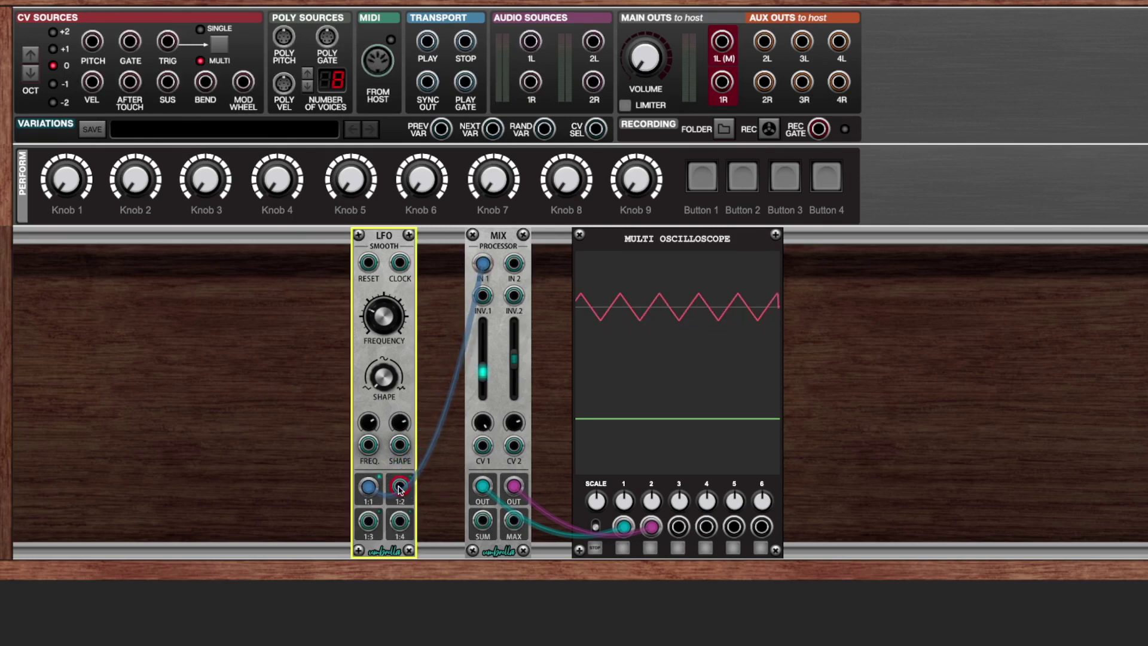
{"action": "left_click_drag", "start_coordinate": [399, 489], "coordinate": [515, 264]}
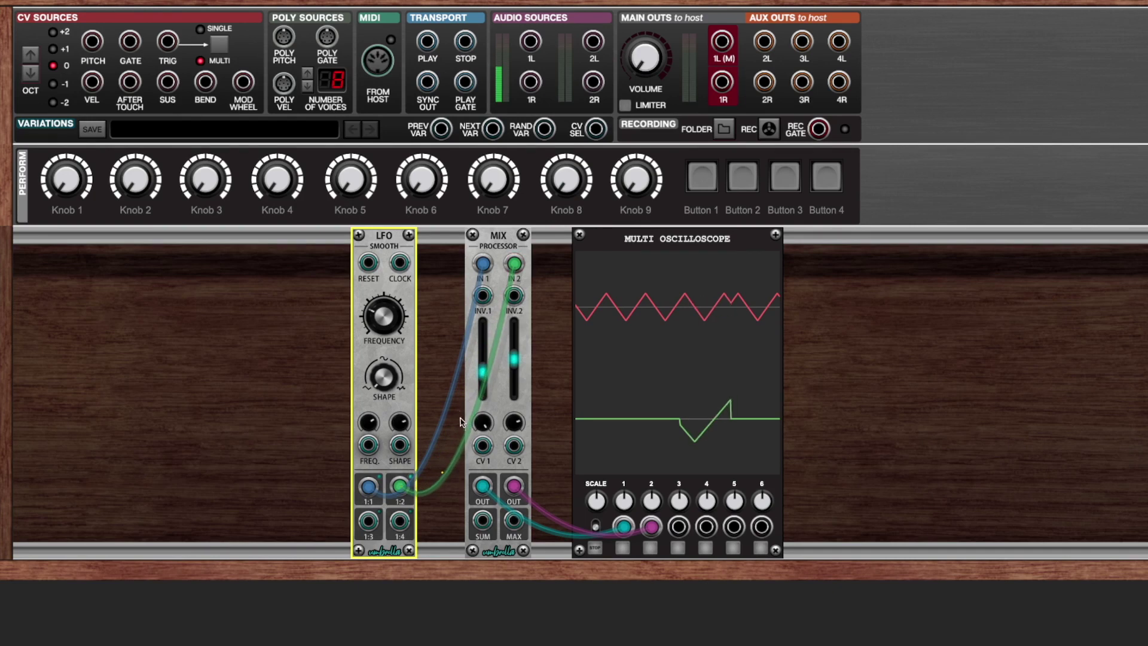
{"action": "left_click_drag", "start_coordinate": [483, 521], "coordinate": [679, 537]}
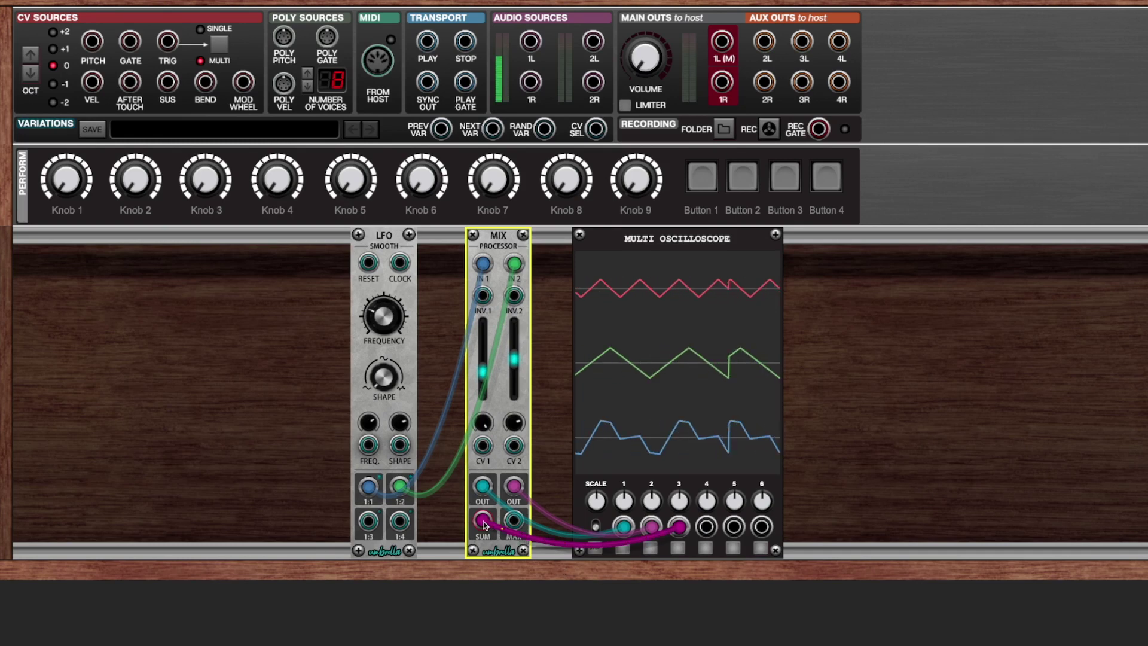
Step: Move the oscilloscope input 3 cable from SUM to MAX and switch the IN 2 cable's source to the LFO's 1:4 output
{"action": "left_click_drag", "start_coordinate": [483, 523], "coordinate": [514, 521]}
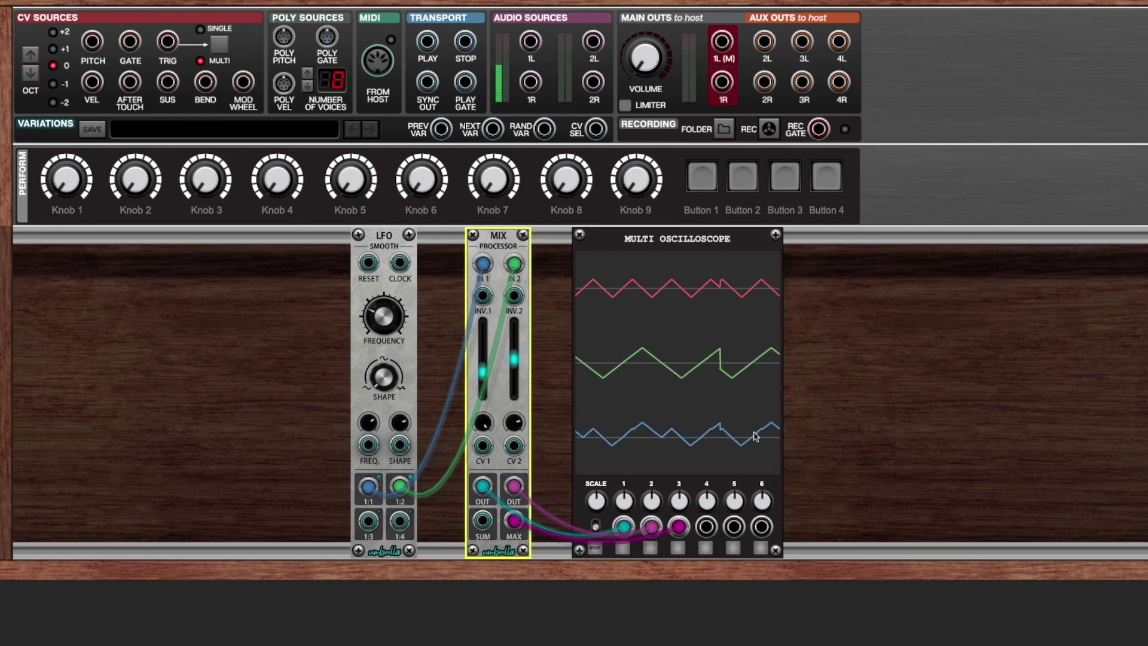
{"action": "left_click_drag", "start_coordinate": [401, 485], "coordinate": [400, 521]}
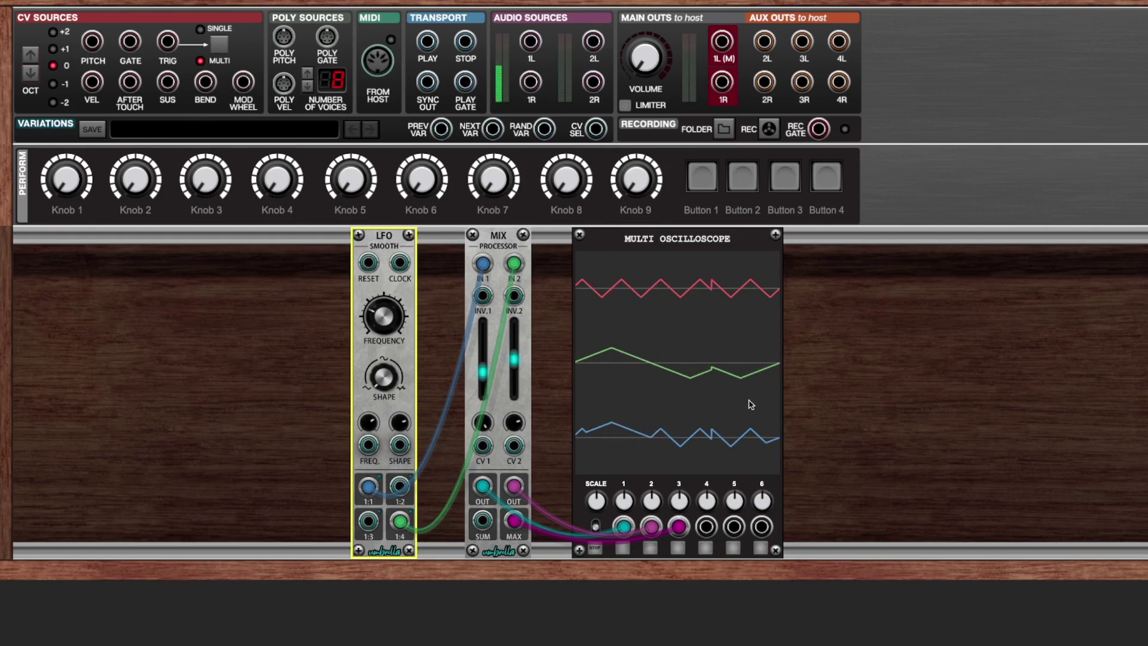
Step: Unplug the LFO cable from the Mix Processor's IN 2, leaving only IN 1 patched
{"action": "left_click", "coordinate": [513, 269]}
{"action": "left_click_drag", "start_coordinate": [512, 270], "coordinate": [231, 359]}
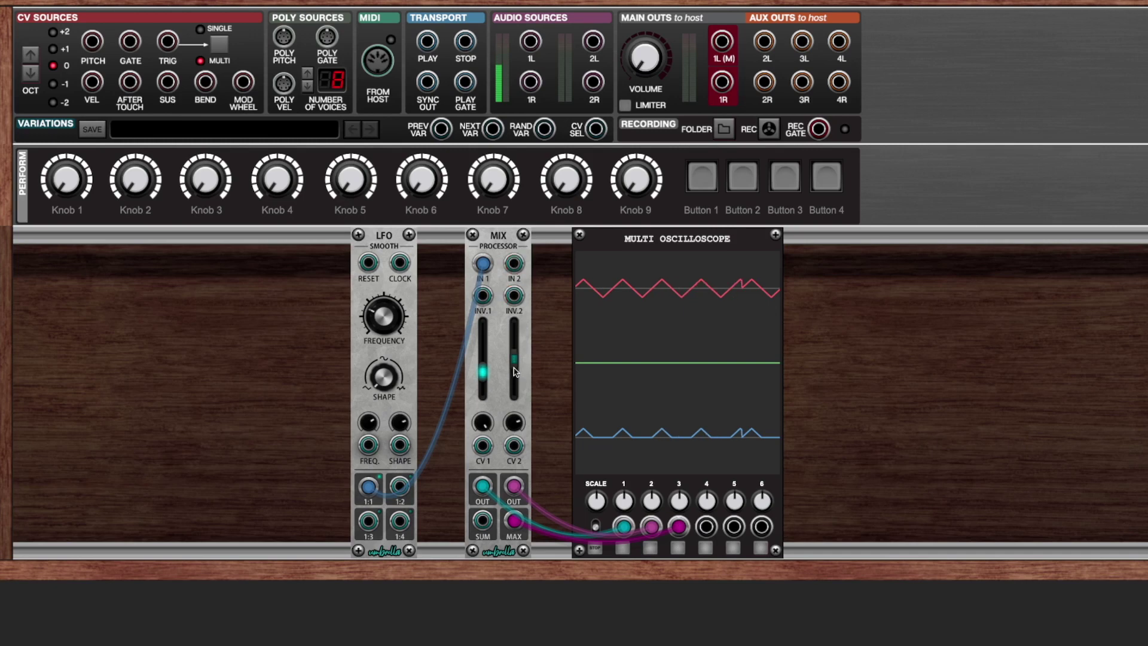
{"action": "mouse_move", "coordinate": [516, 365]}
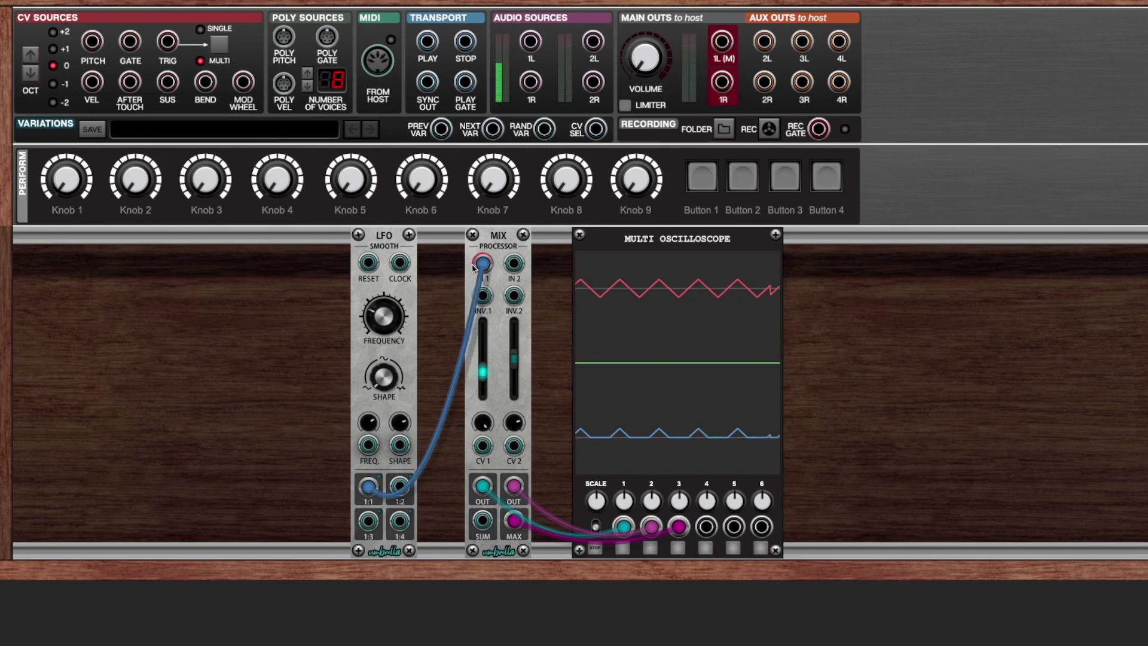
Step: Return the oscilloscope input 3 cable to SUM, raising the channel 1 level slider to full and lowering it to around the middle
{"action": "left_click_drag", "start_coordinate": [483, 372], "coordinate": [483, 326]}
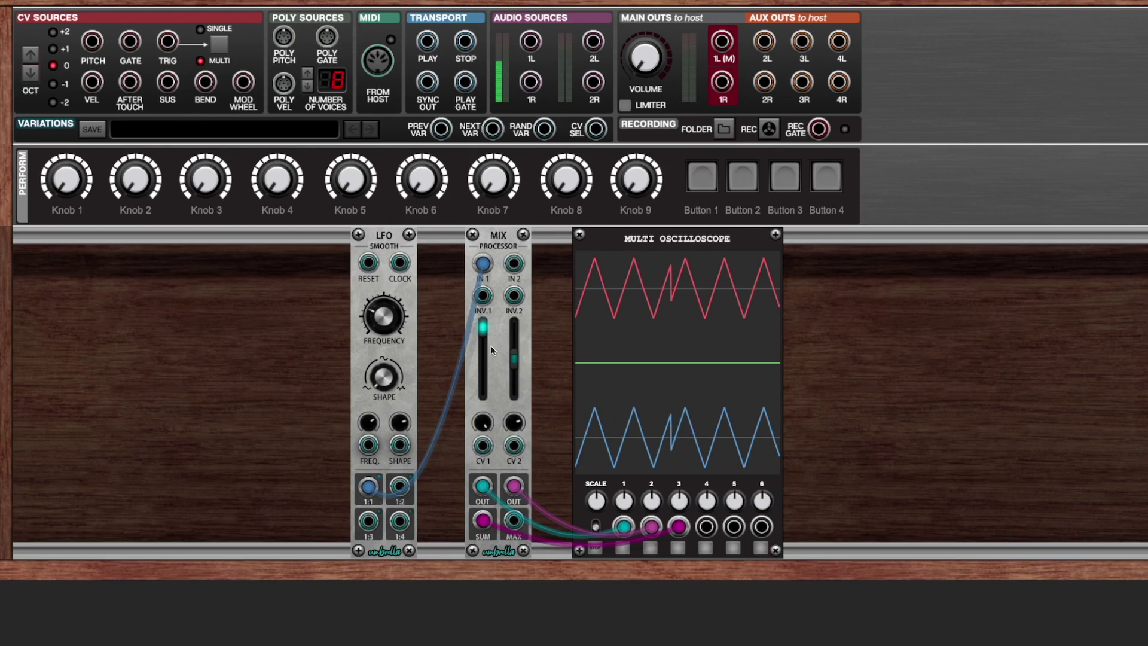
{"action": "left_click_drag", "start_coordinate": [483, 329], "coordinate": [484, 363]}
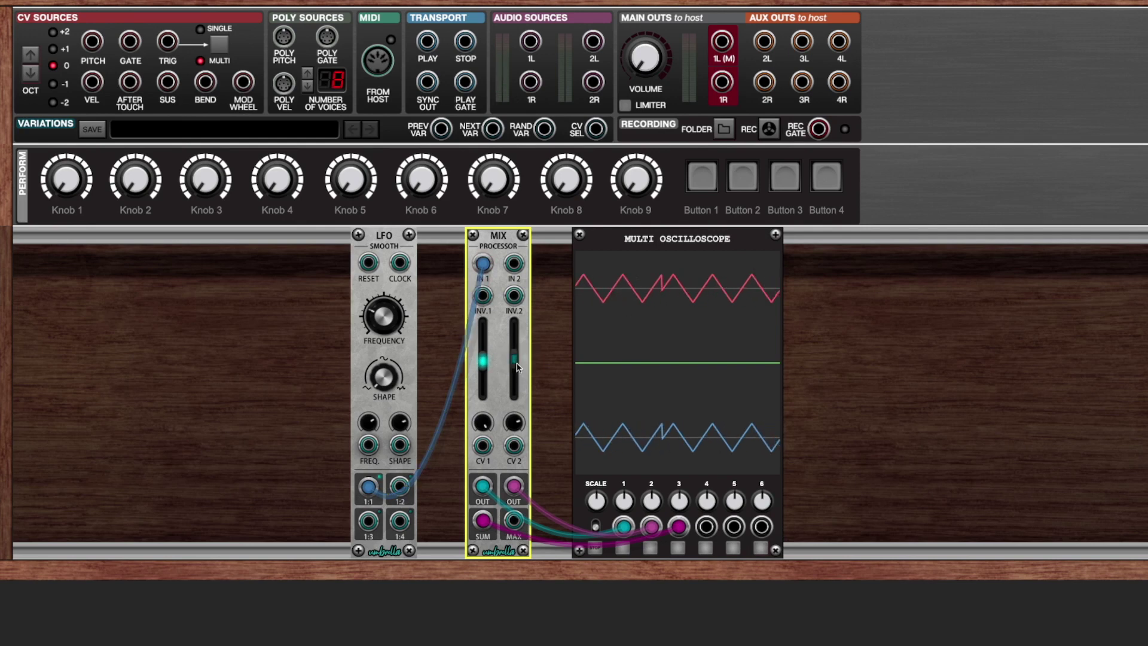
Step: Raise the channel 2 level slider to about 3.6 V as an offset for the SUM output, and raise channel 1's level above the middle
{"action": "mouse_move", "coordinate": [516, 366]}
{"action": "left_click_drag", "start_coordinate": [515, 366], "coordinate": [518, 347]}
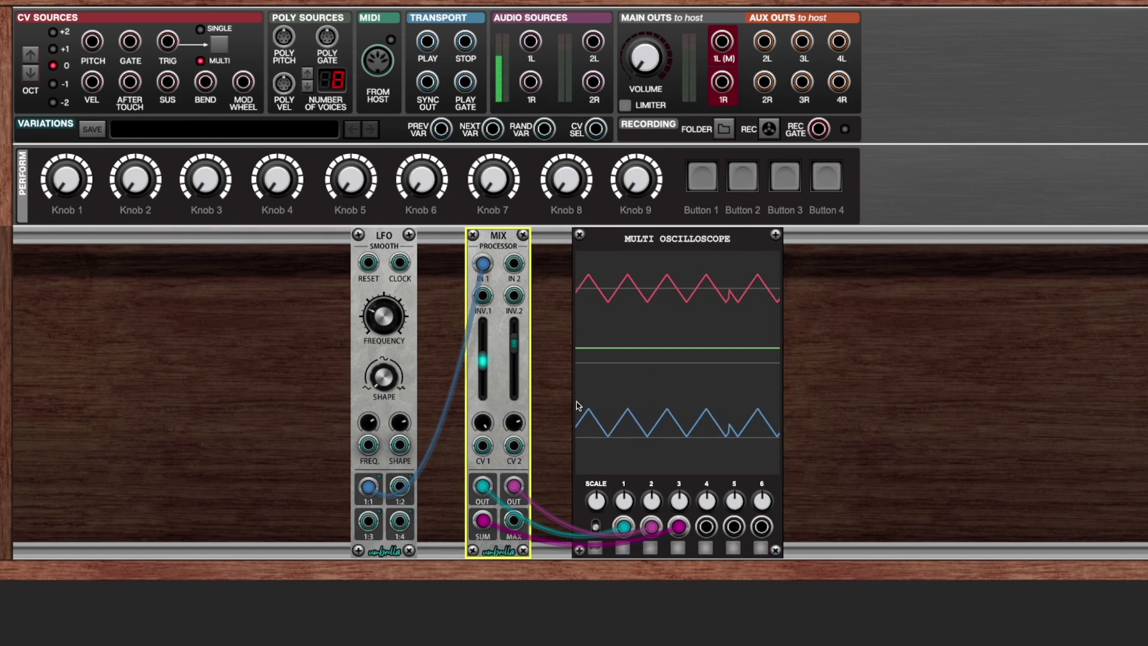
{"action": "left_click_drag", "start_coordinate": [488, 363], "coordinate": [484, 347]}
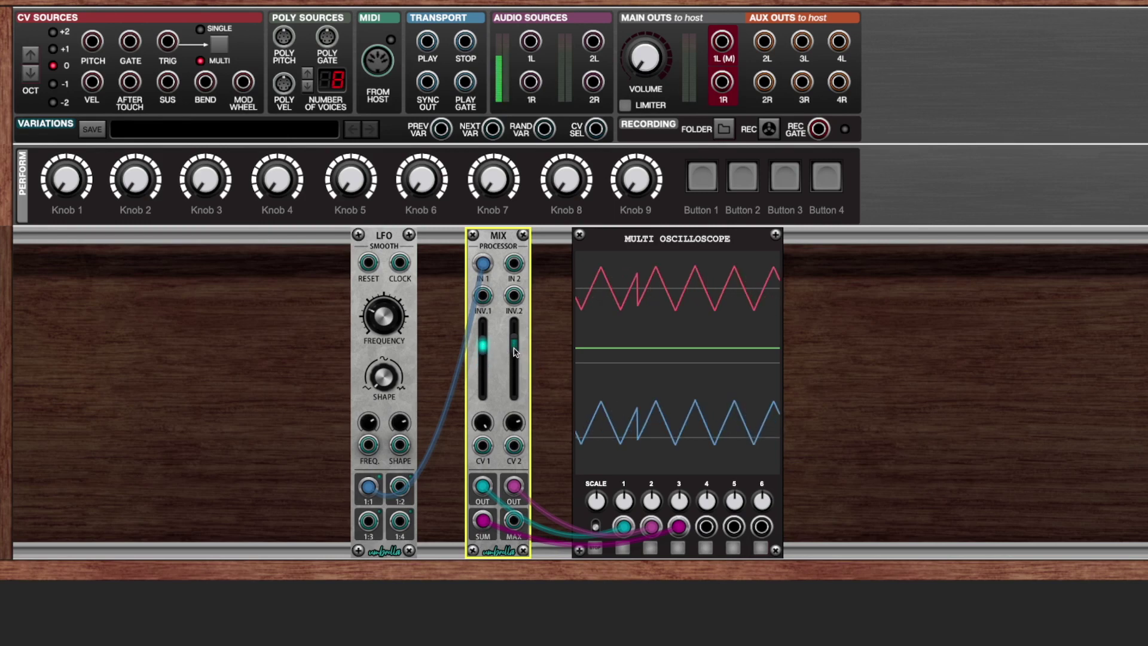
{"action": "left_click_drag", "start_coordinate": [514, 346], "coordinate": [515, 338]}
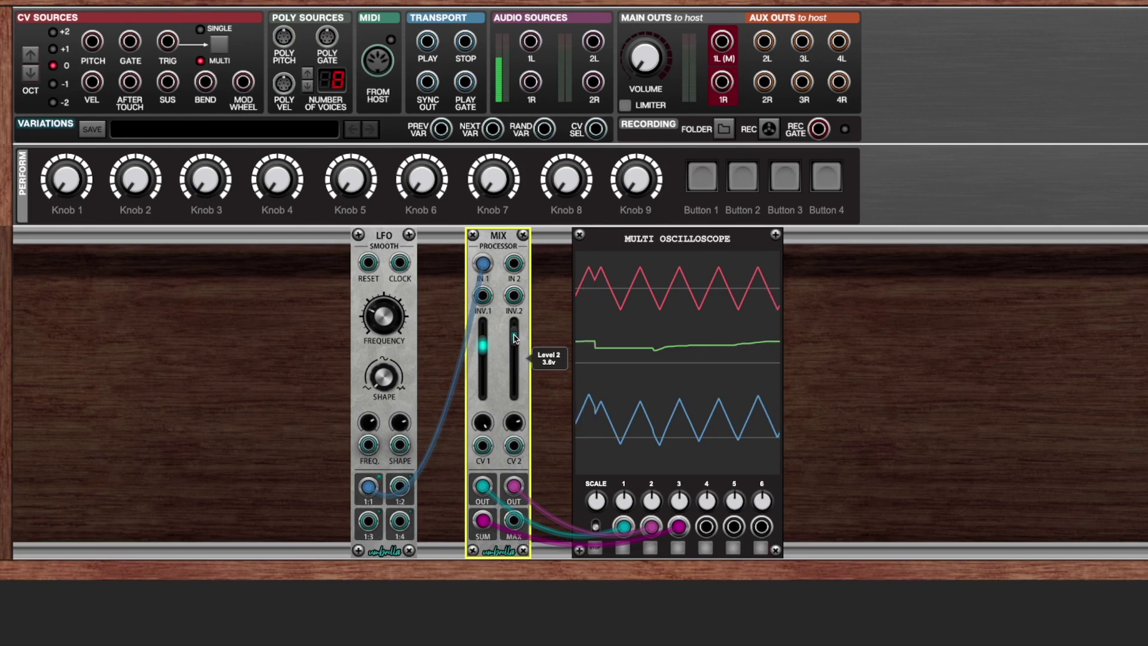